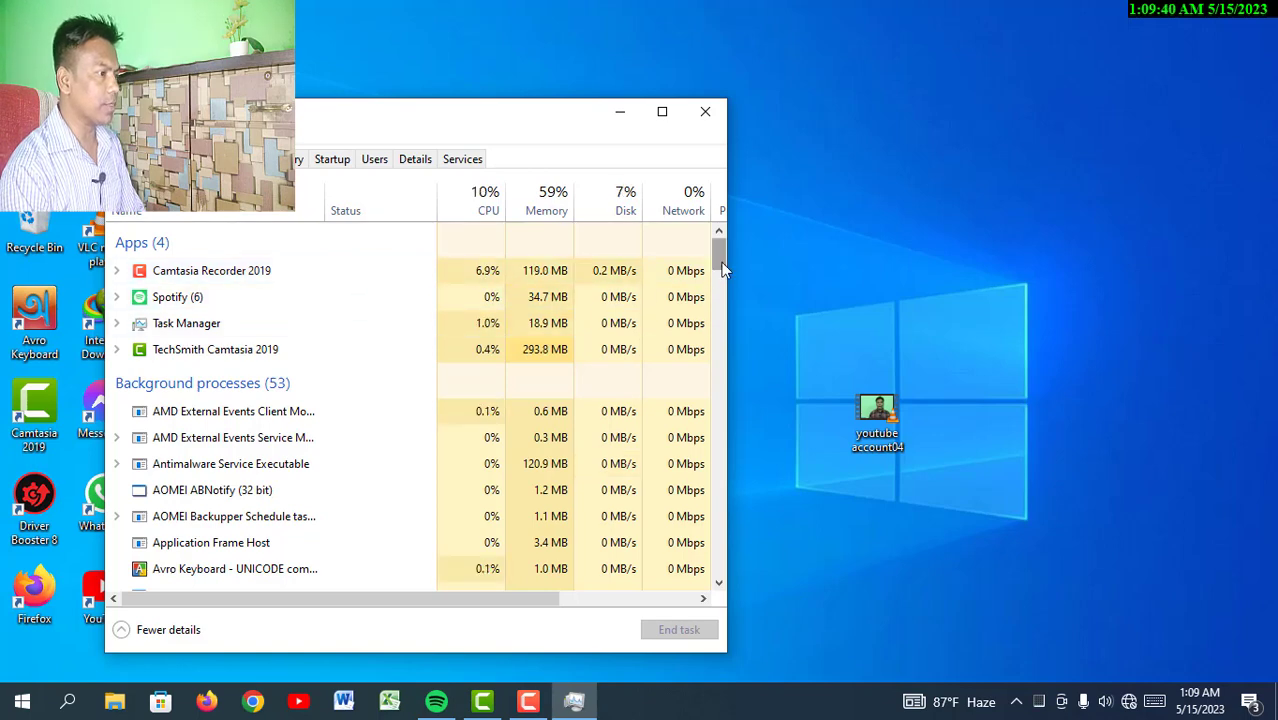
Look through the apps and background processes listed in Task Manager and close it
{"action": "left_click_drag", "start_coordinate": [721, 261], "coordinate": [491, 290]}
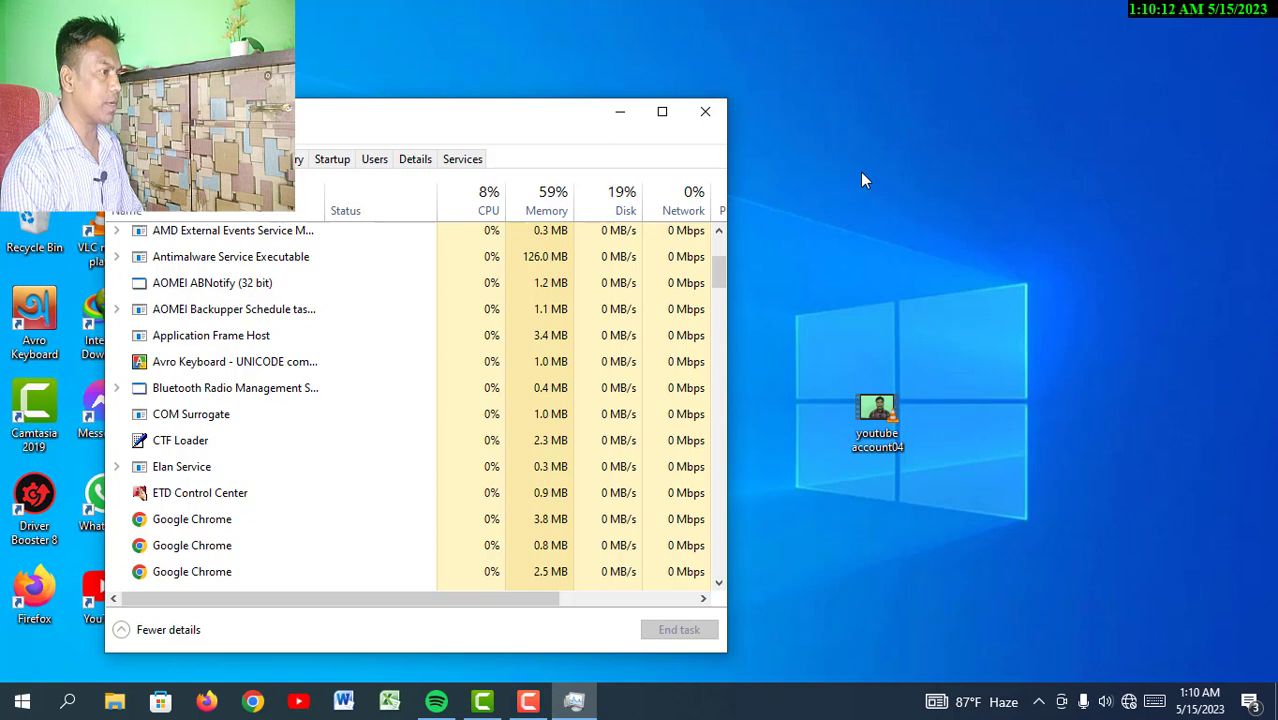
{"action": "left_click", "coordinate": [706, 112]}
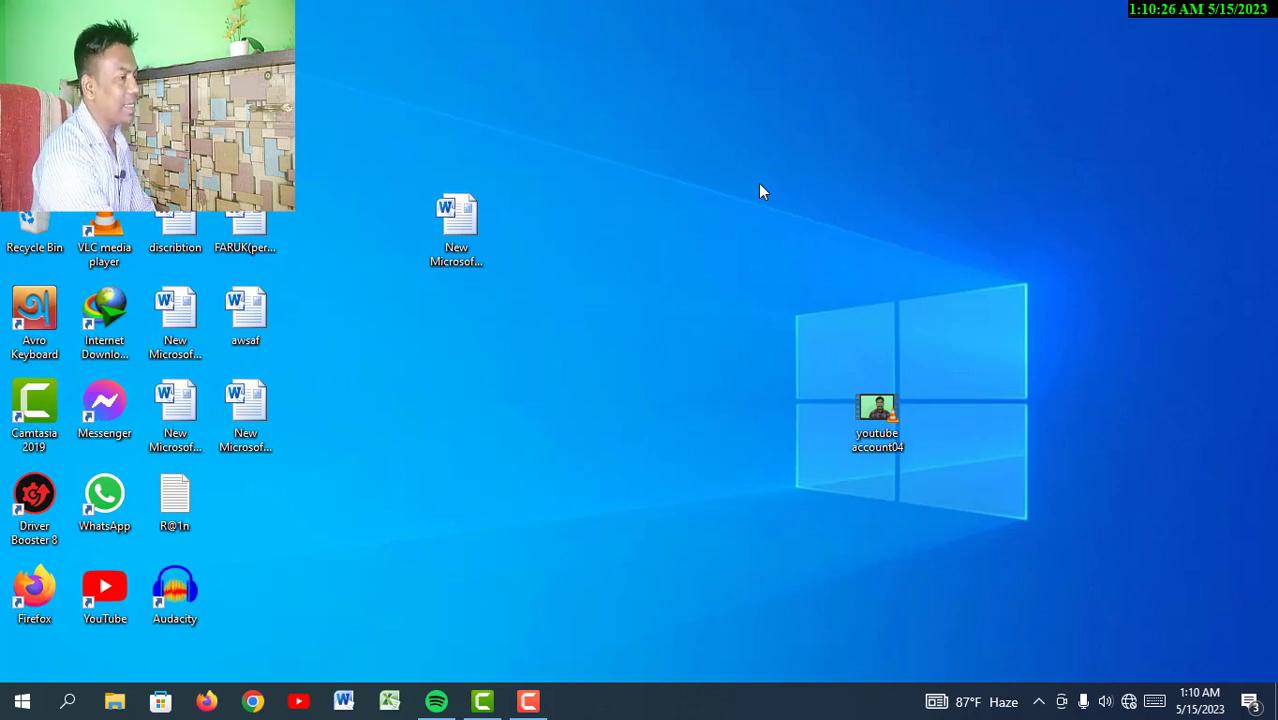
Open Task Manager and examine the background processes down to the start of the Windows processes group
{"action": "key", "text": "ctrl+shift+Escape"}
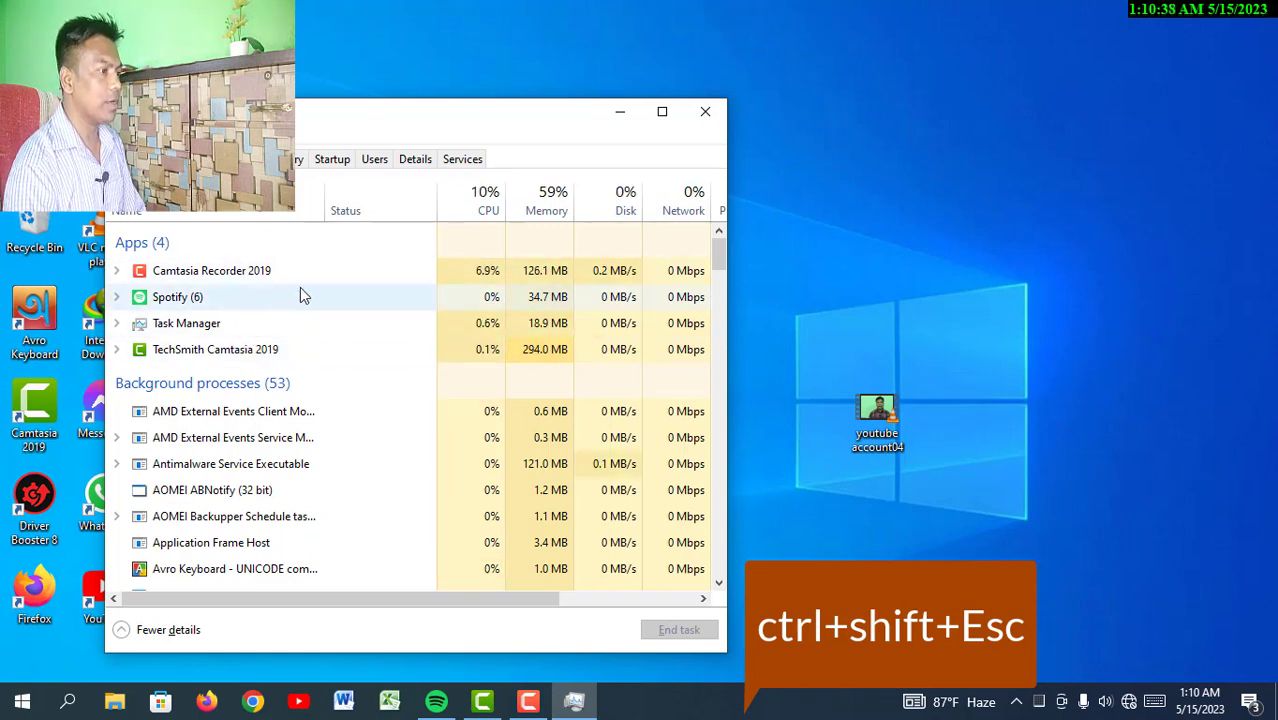
{"action": "left_click_drag", "start_coordinate": [719, 258], "coordinate": [718, 295]}
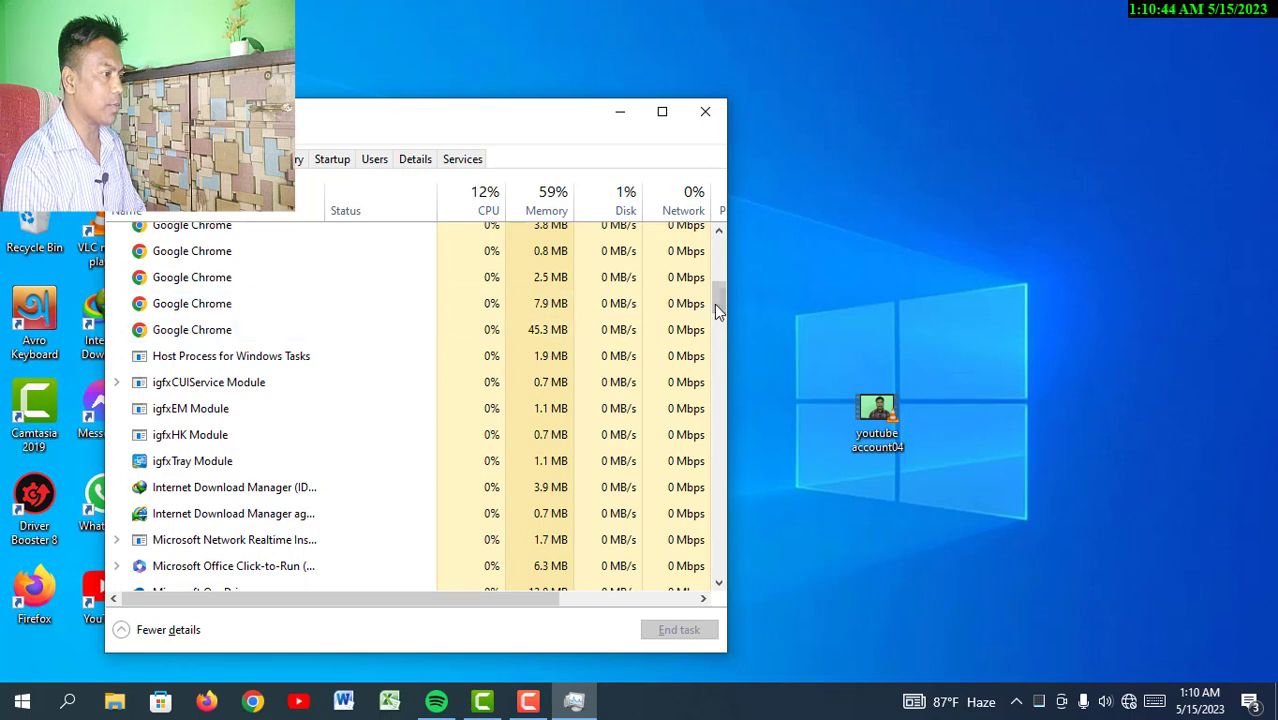
{"action": "left_click_drag", "start_coordinate": [717, 311], "coordinate": [719, 392]}
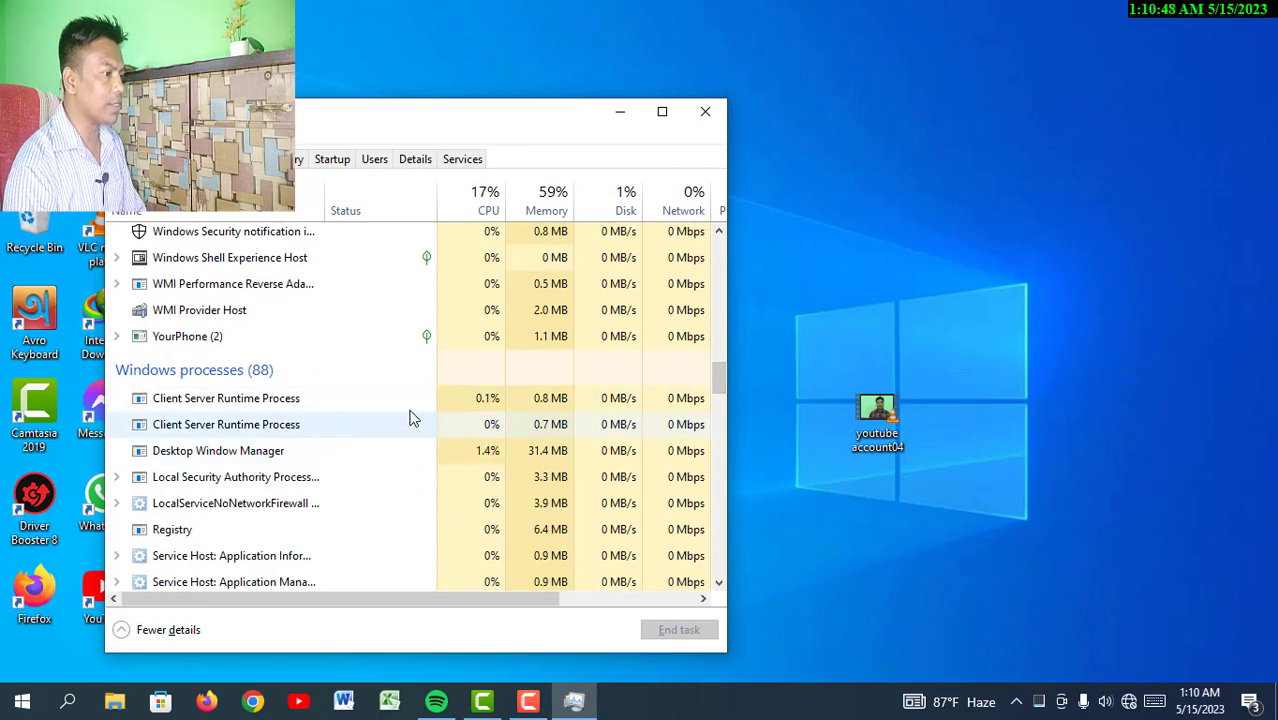
{"action": "left_click_drag", "start_coordinate": [717, 386], "coordinate": [720, 374]}
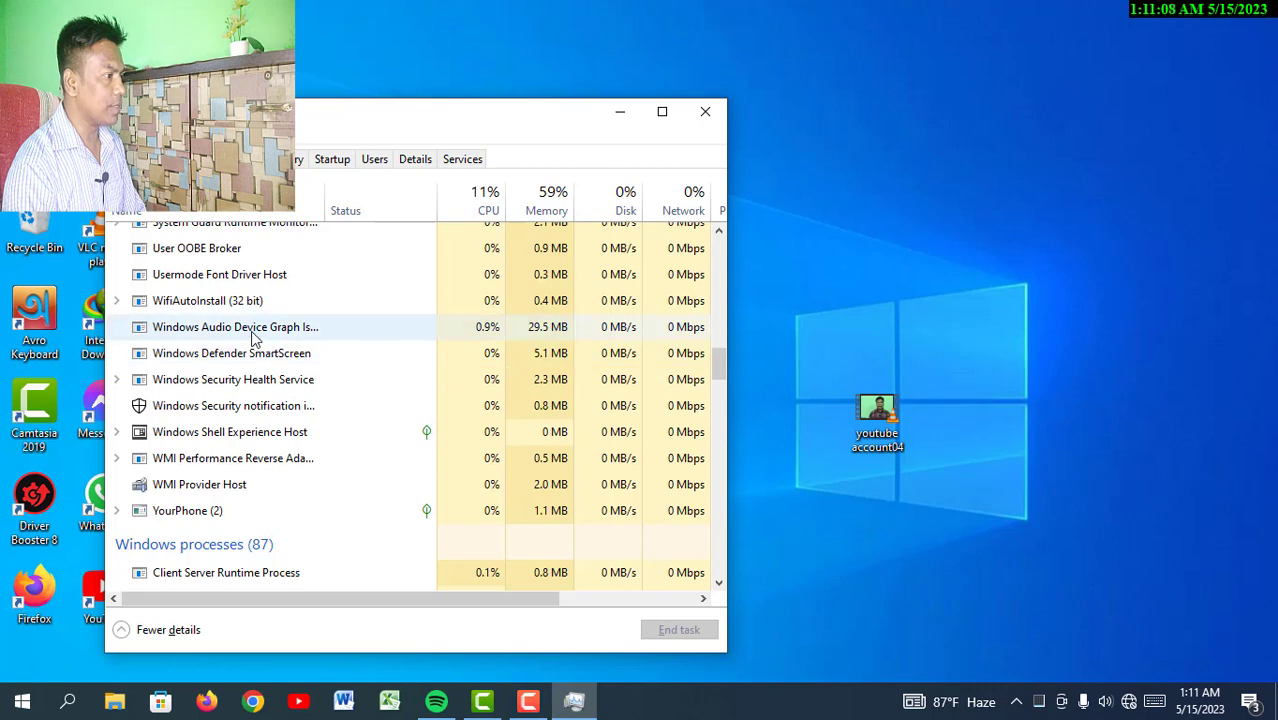
Show the End task command for the Windows Audio Device Graph process, dismiss it without ending the process, and close Task Manager
{"action": "left_click", "coordinate": [386, 326]}
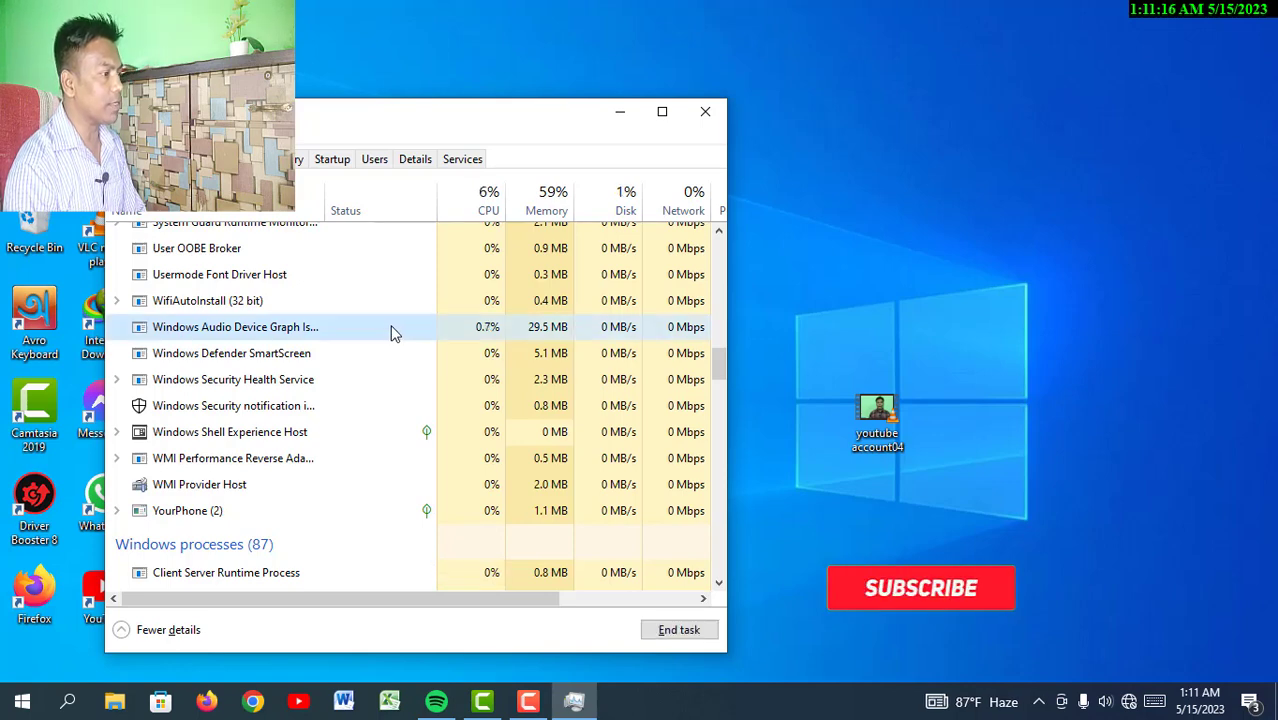
{"action": "right_click", "coordinate": [392, 333]}
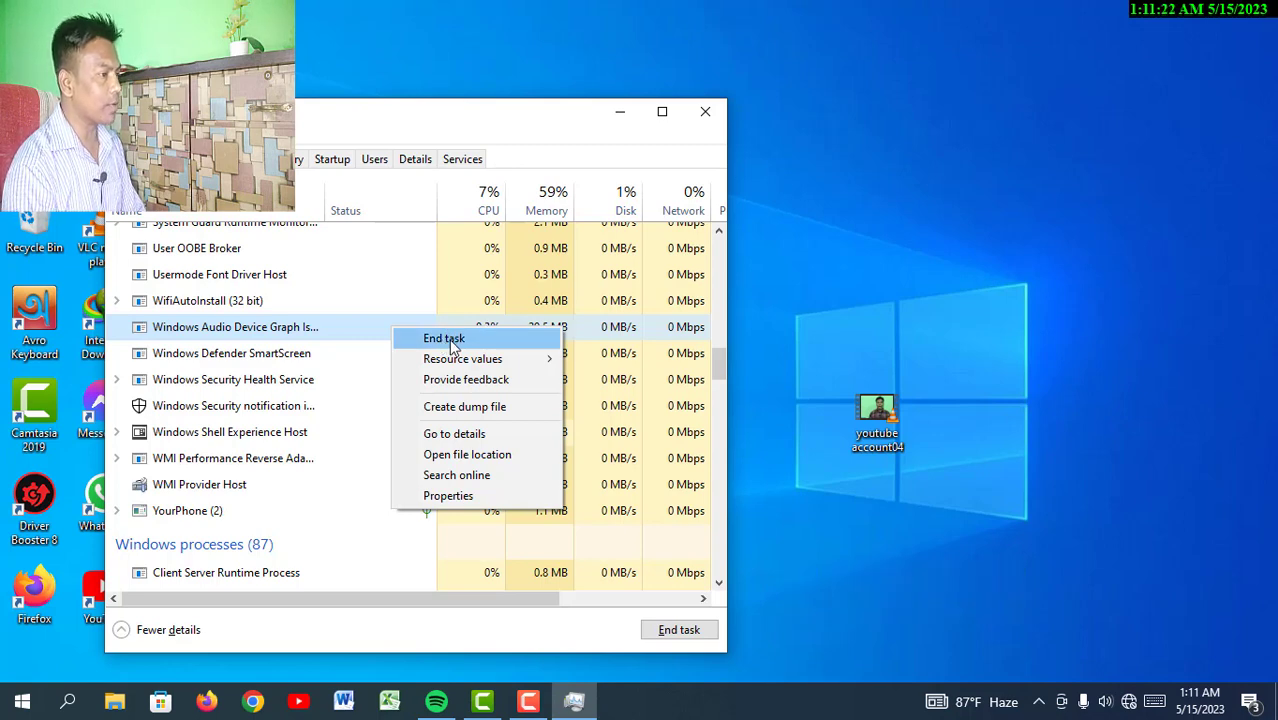
{"action": "left_click", "coordinate": [767, 291]}
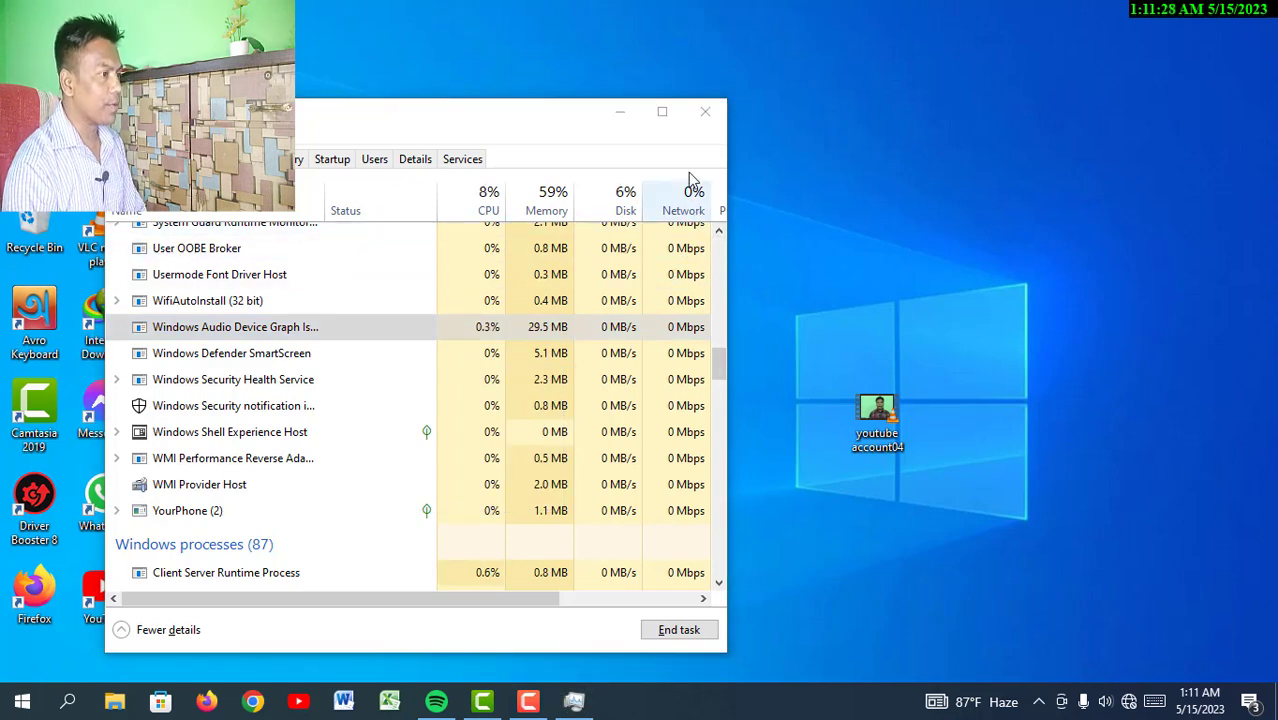
{"action": "left_click", "coordinate": [705, 112]}
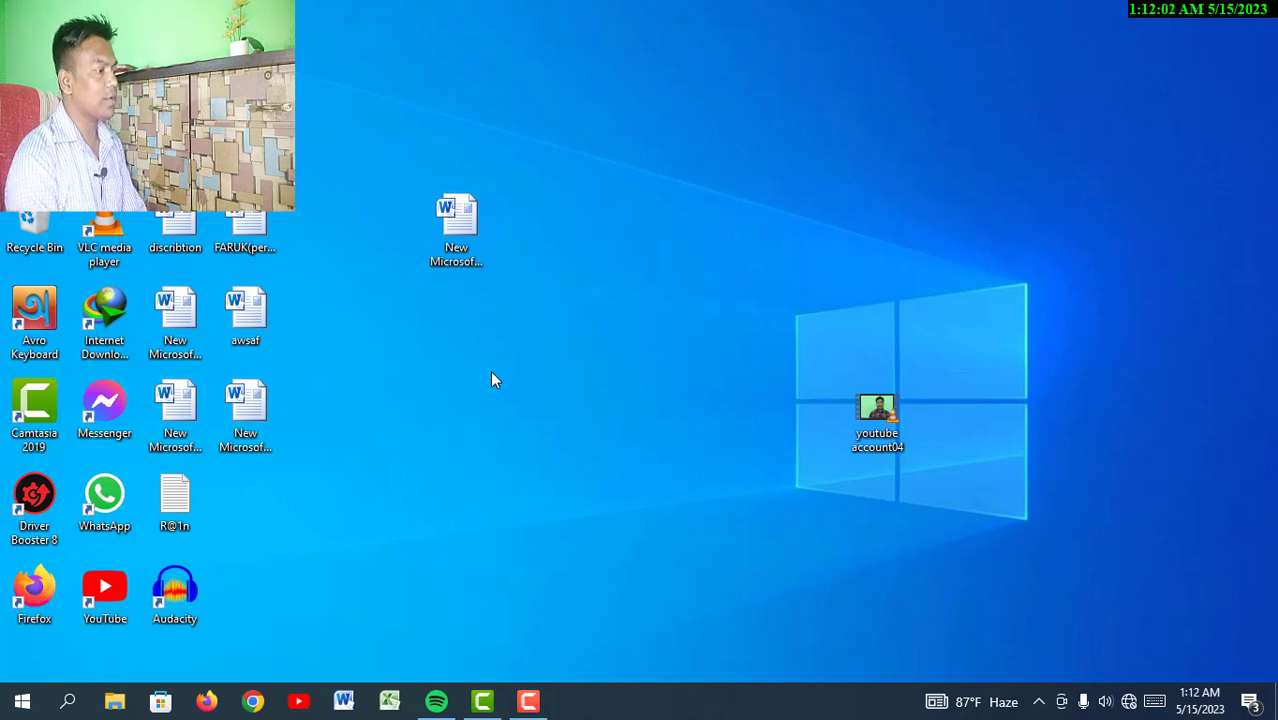
Open the Windows Prefetch folder by running the command prefetch from the Run dialog
{"action": "key", "text": "super+r"}
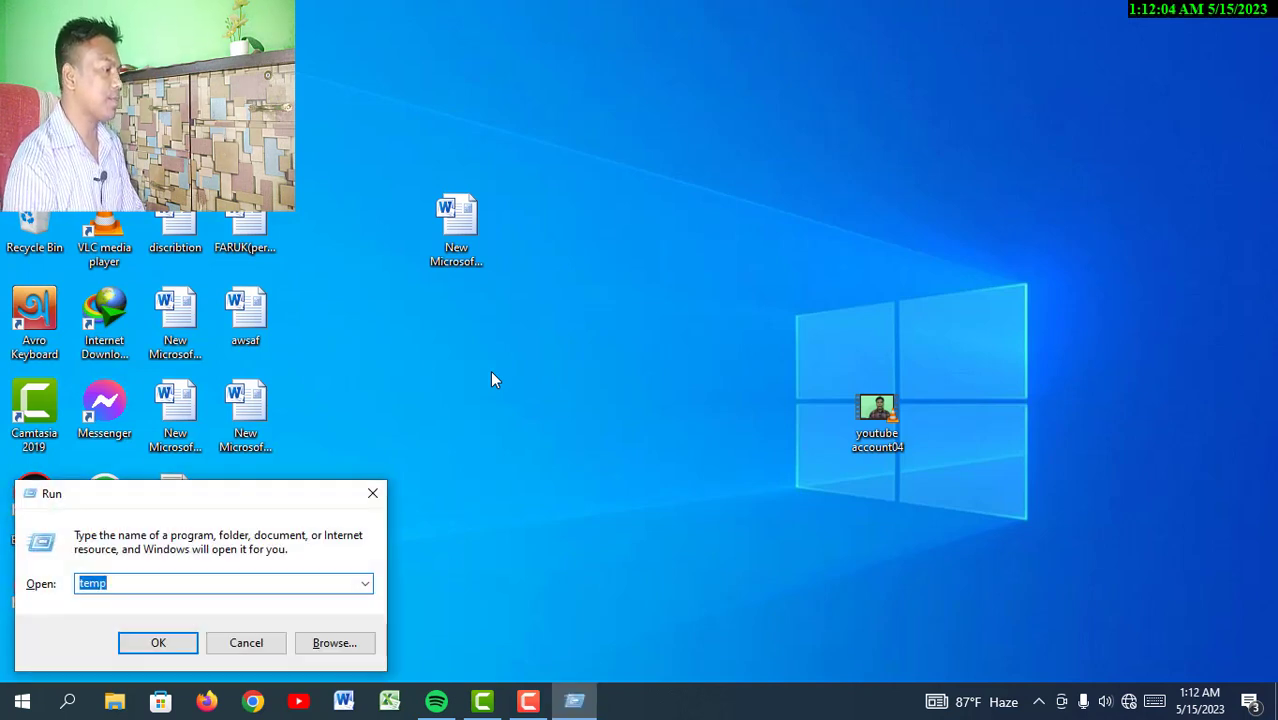
{"action": "left_click", "coordinate": [124, 581]}
{"action": "right_click", "coordinate": [123, 580]}
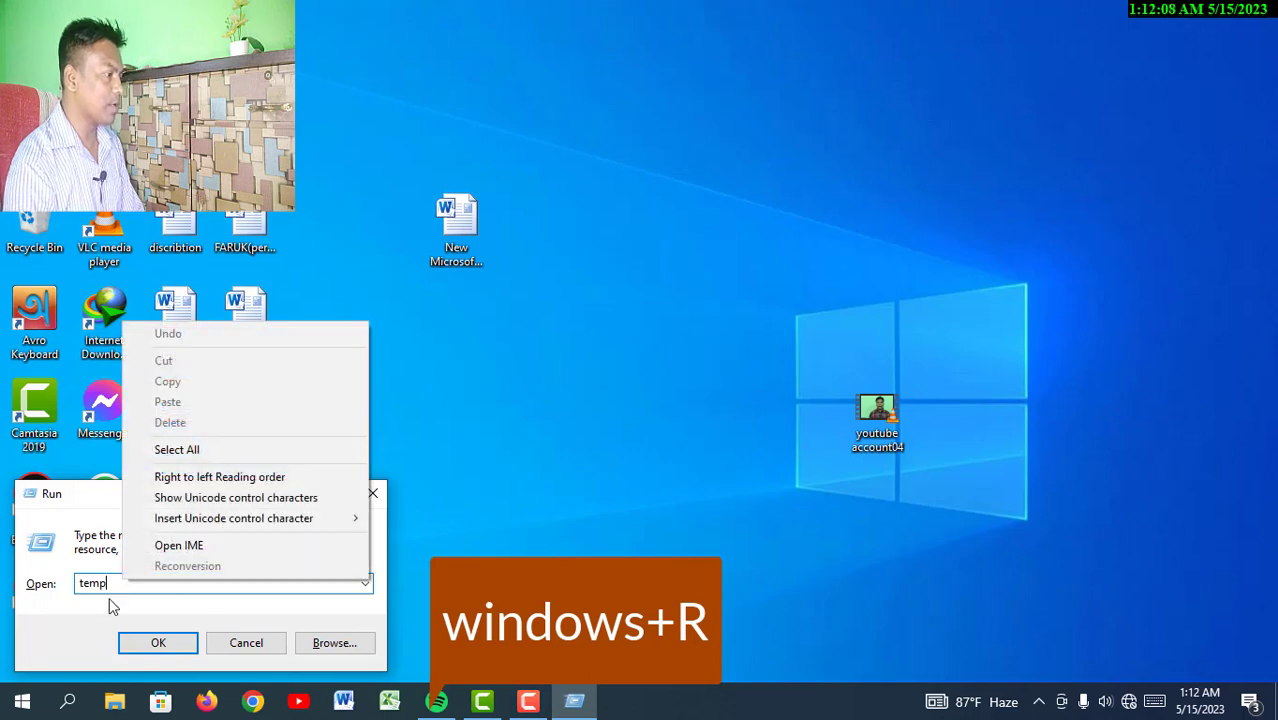
{"action": "left_click", "coordinate": [113, 583]}
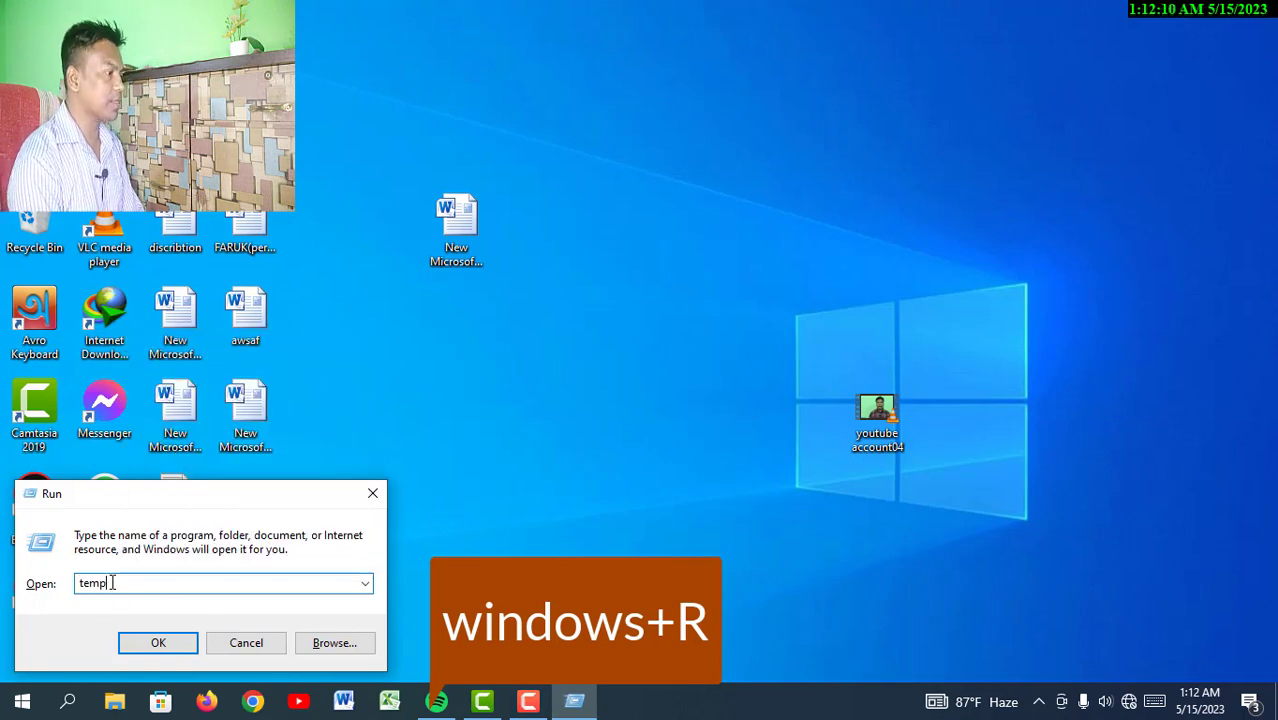
{"action": "key", "text": "BackSpace"}
{"action": "key", "text": "BackSpace"}
{"action": "key", "text": "BackSpace"}
{"action": "key", "text": "BackSpace"}
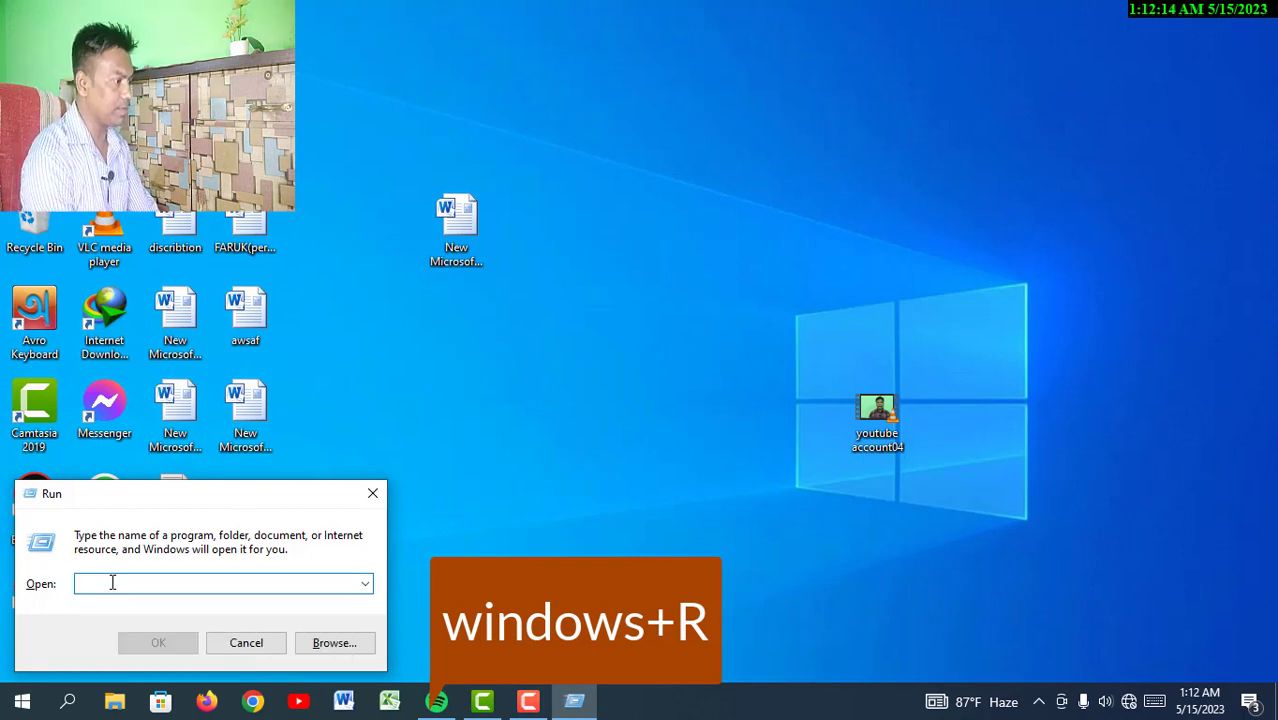
{"action": "type", "text": "pre"}
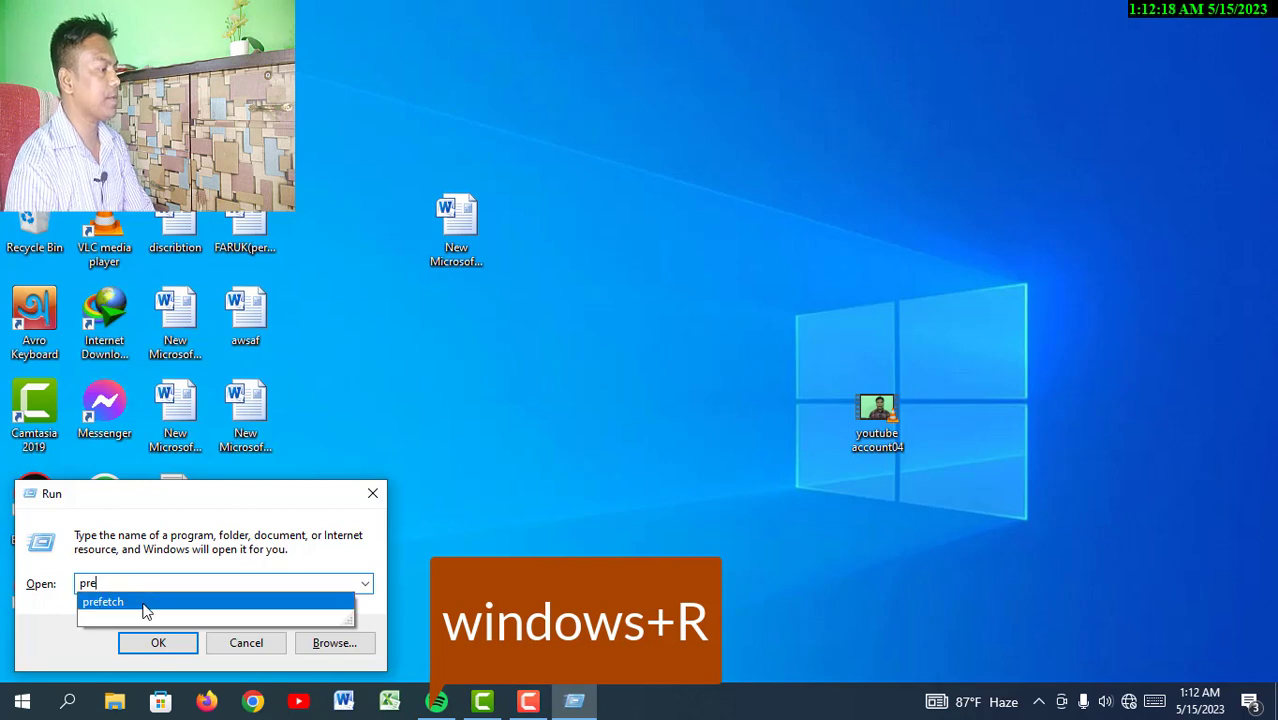
{"action": "left_click", "coordinate": [143, 608]}
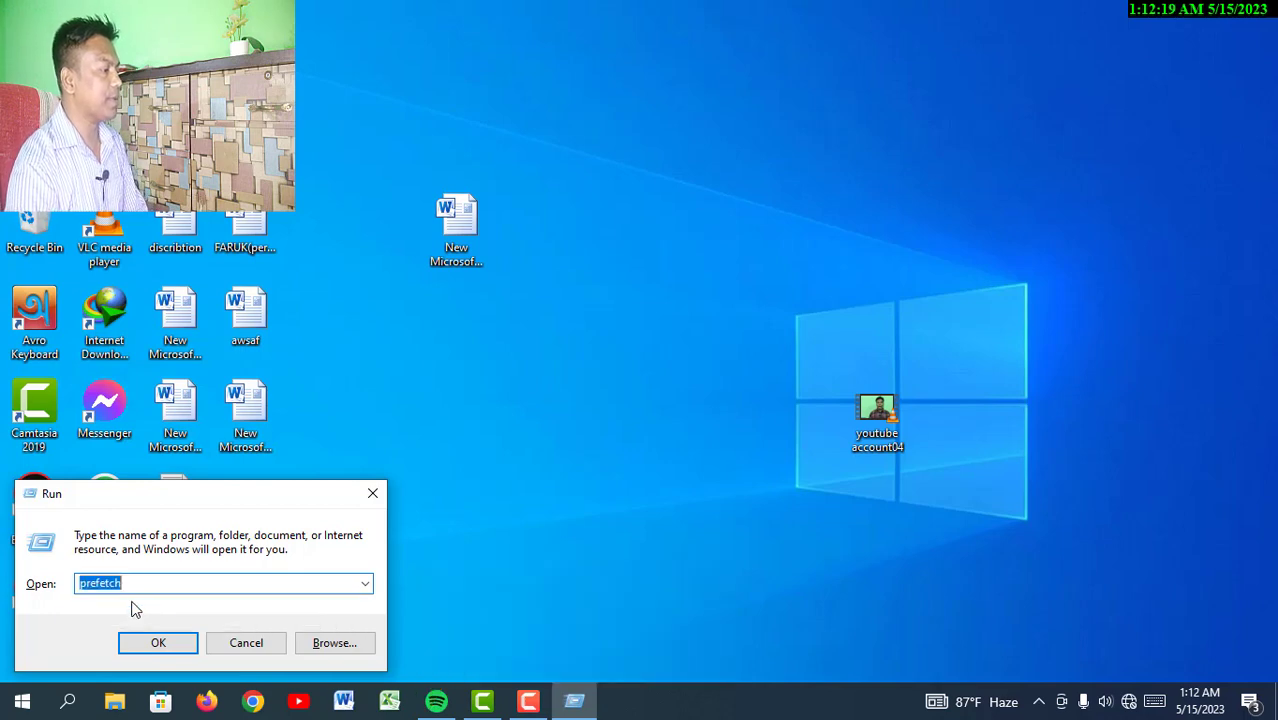
{"action": "left_click", "coordinate": [184, 646]}
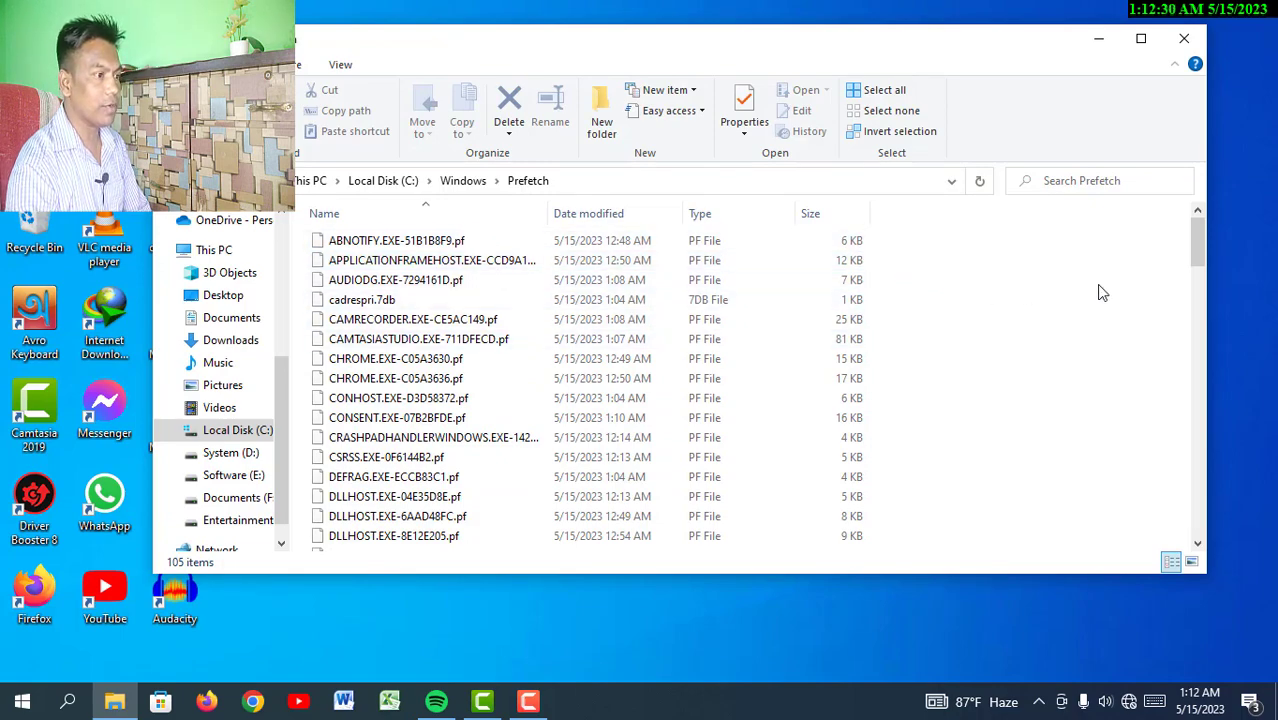
Permanently delete all files in the Prefetch folder, skipping the file that is in use, and close the folder
{"action": "left_click_drag", "start_coordinate": [1198, 258], "coordinate": [1116, 240]}
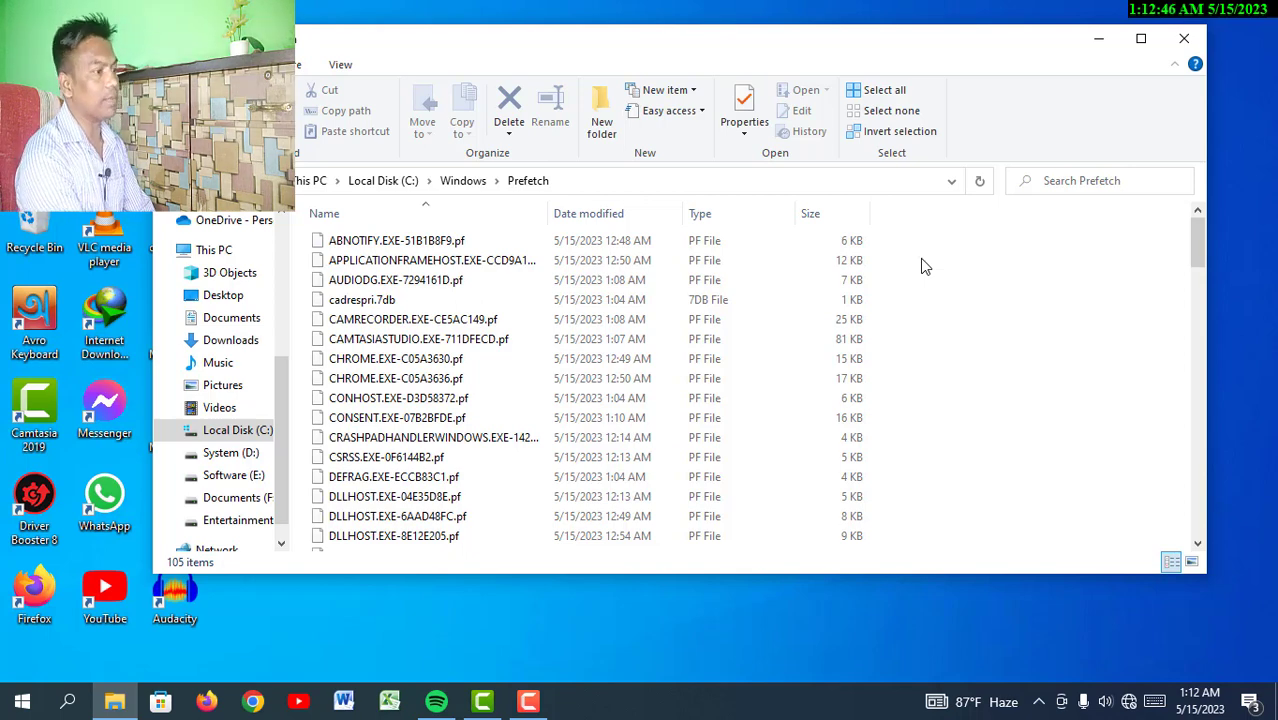
{"action": "key", "text": "ctrl+a"}
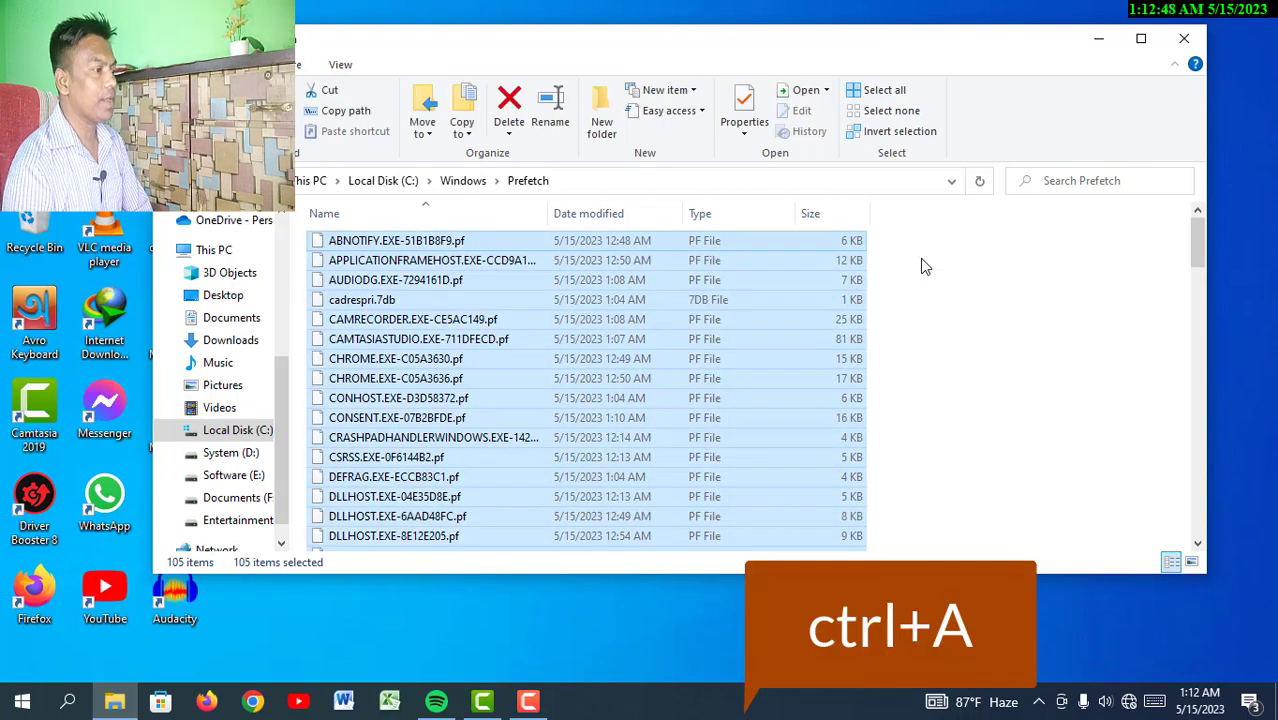
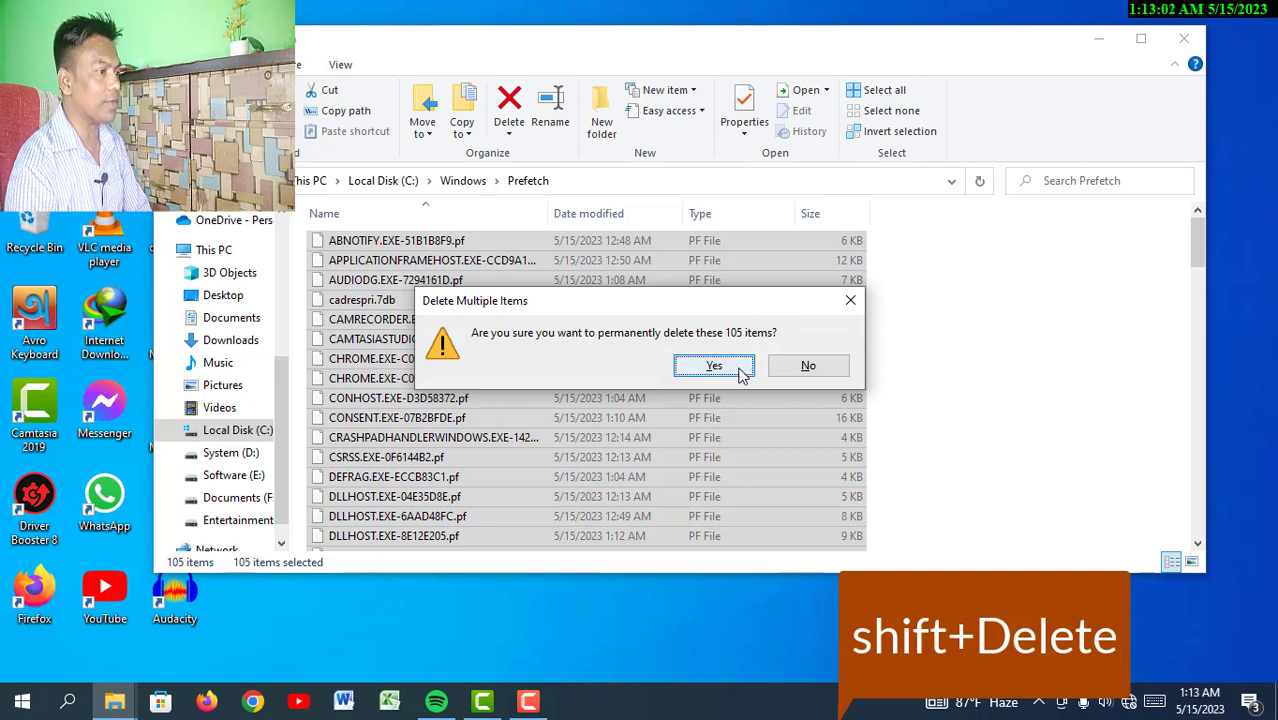
{"action": "left_click", "coordinate": [713, 366]}
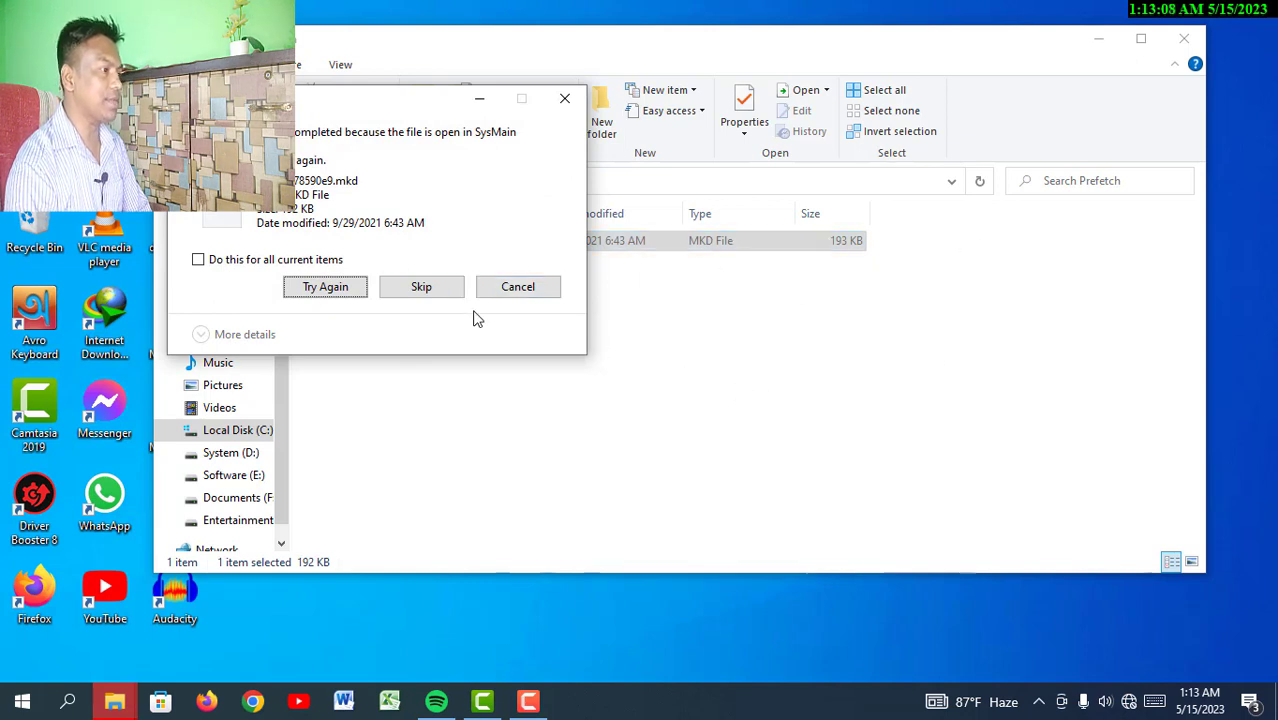
{"action": "left_click", "coordinate": [450, 289]}
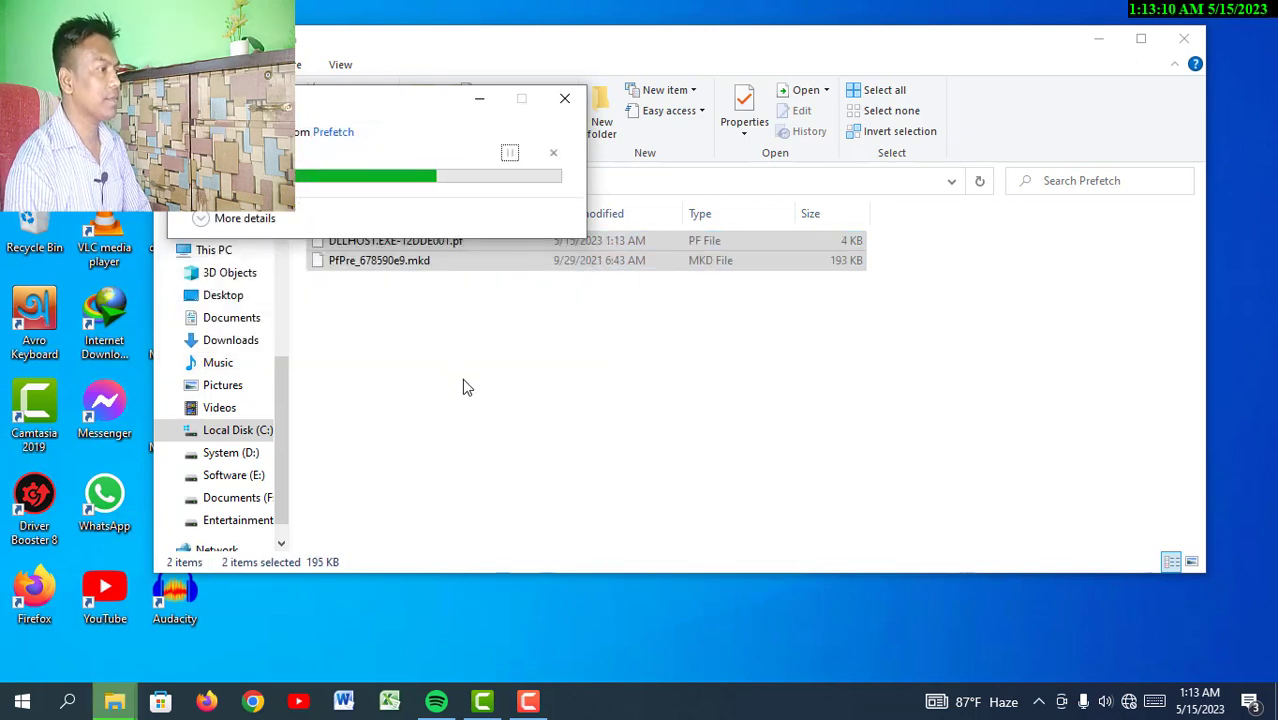
{"action": "left_click", "coordinate": [812, 328]}
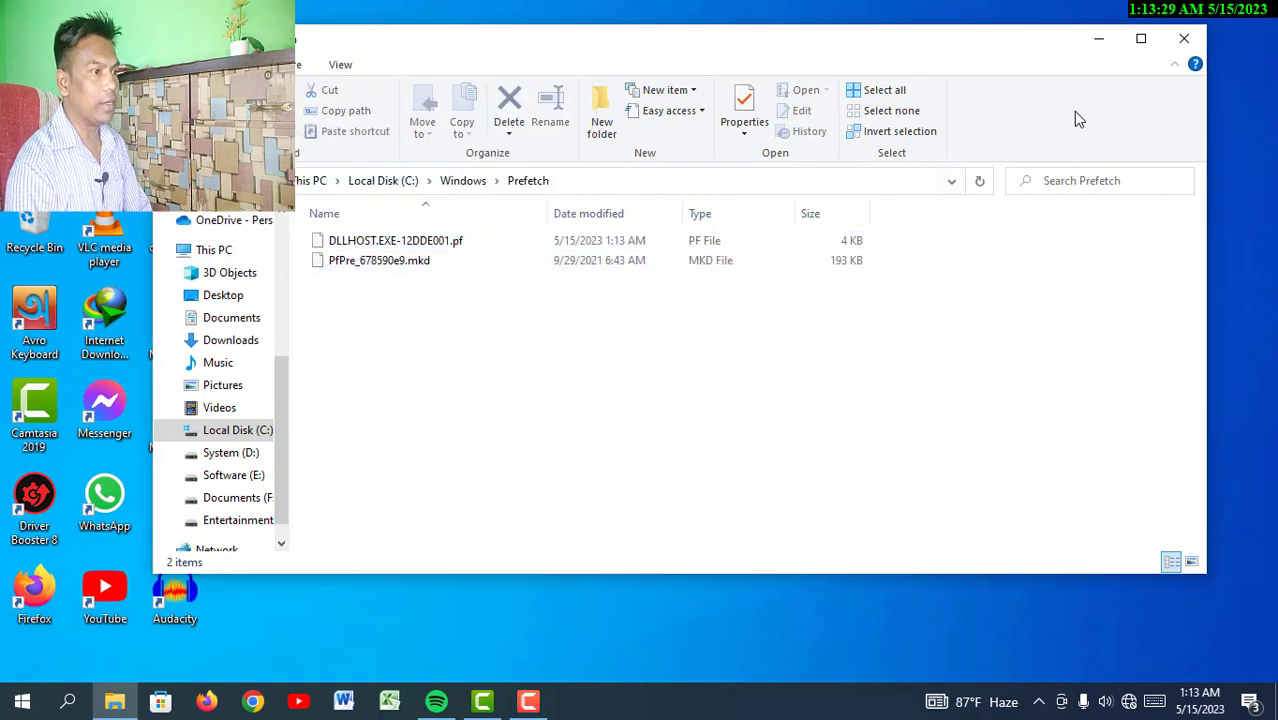
{"action": "left_click", "coordinate": [1184, 44]}
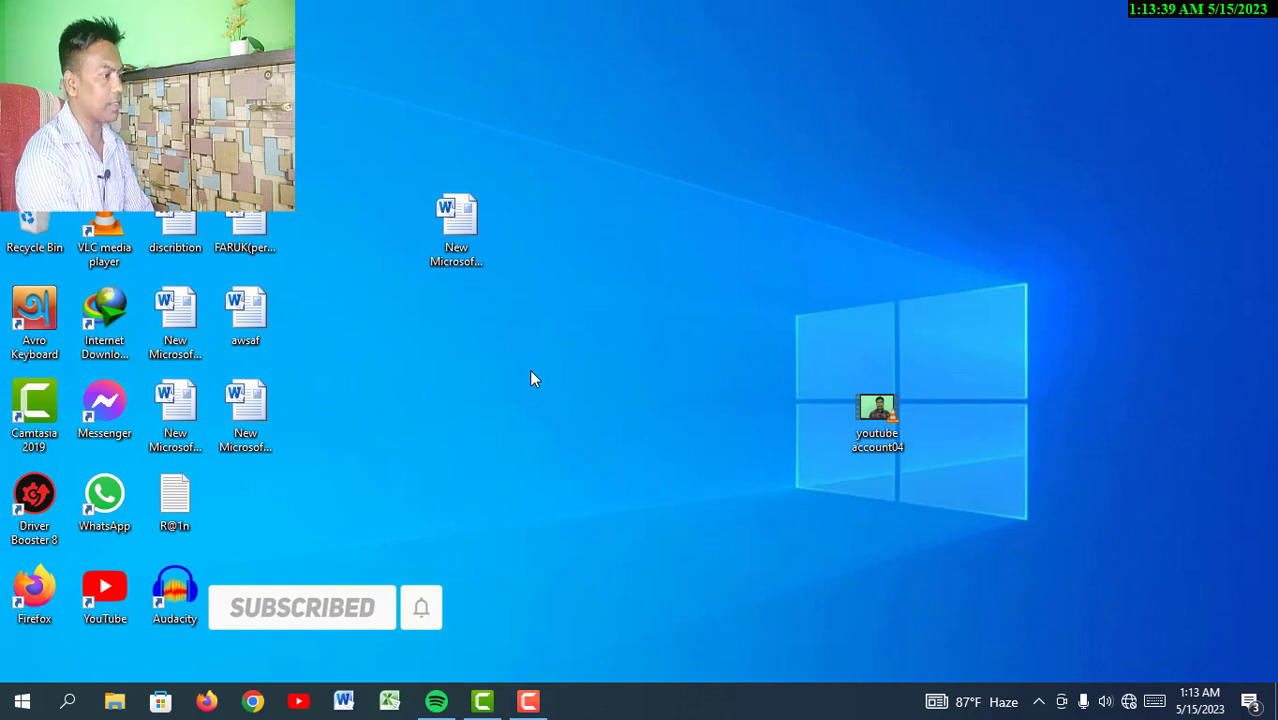
Open the Run dialog and replace its previous command with temp
{"action": "key", "text": "super+r"}
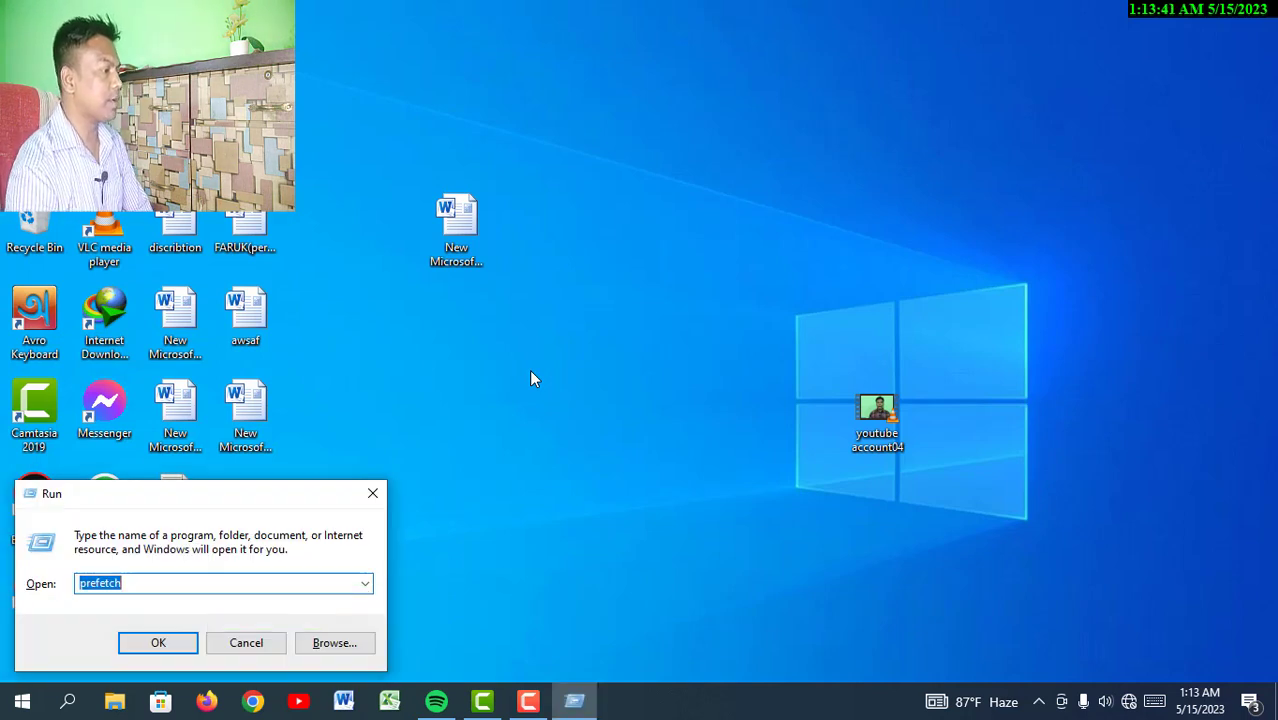
{"action": "left_click", "coordinate": [140, 584]}
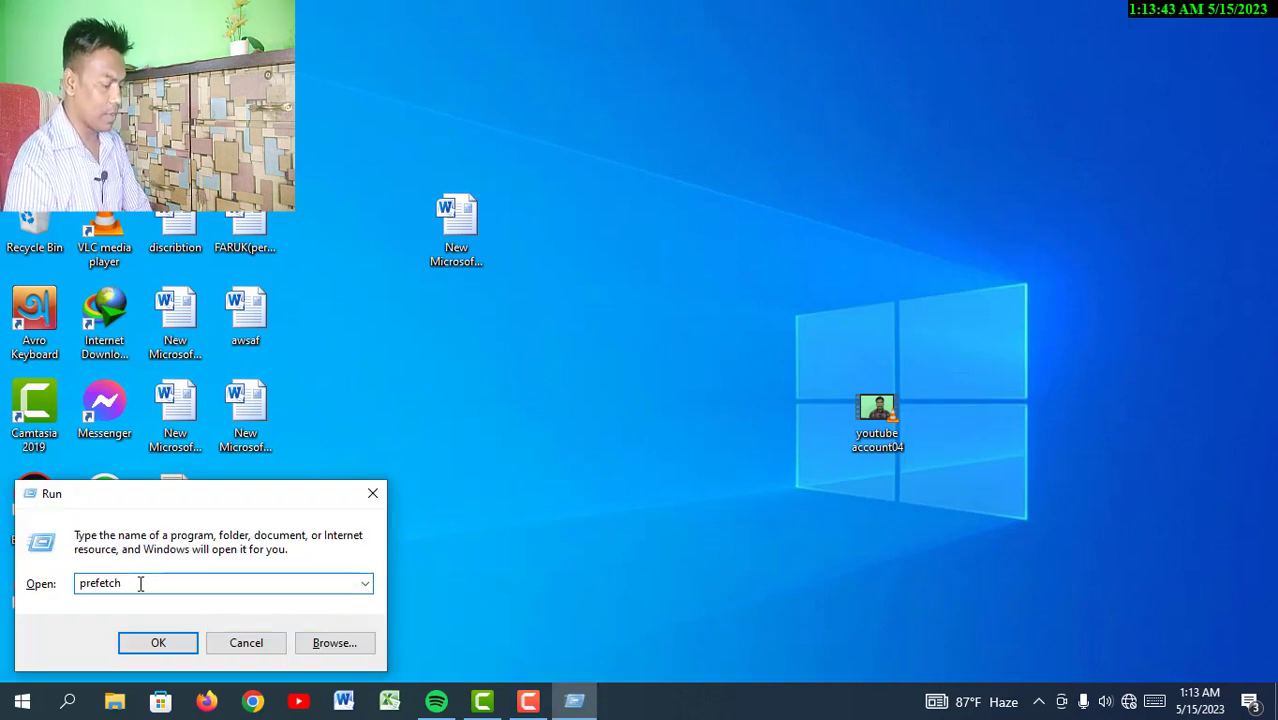
{"action": "key", "text": "BackSpace"}
{"action": "key", "text": "BackSpace"}
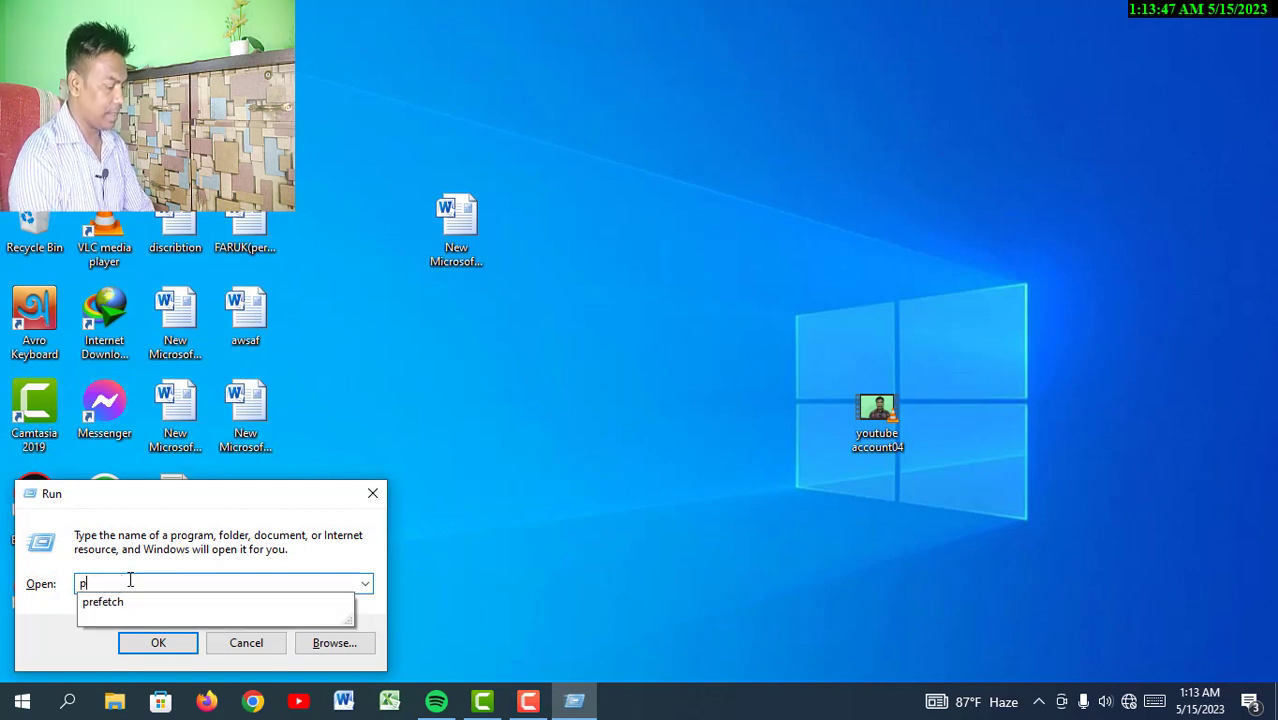
{"action": "key", "text": "BackSpace"}
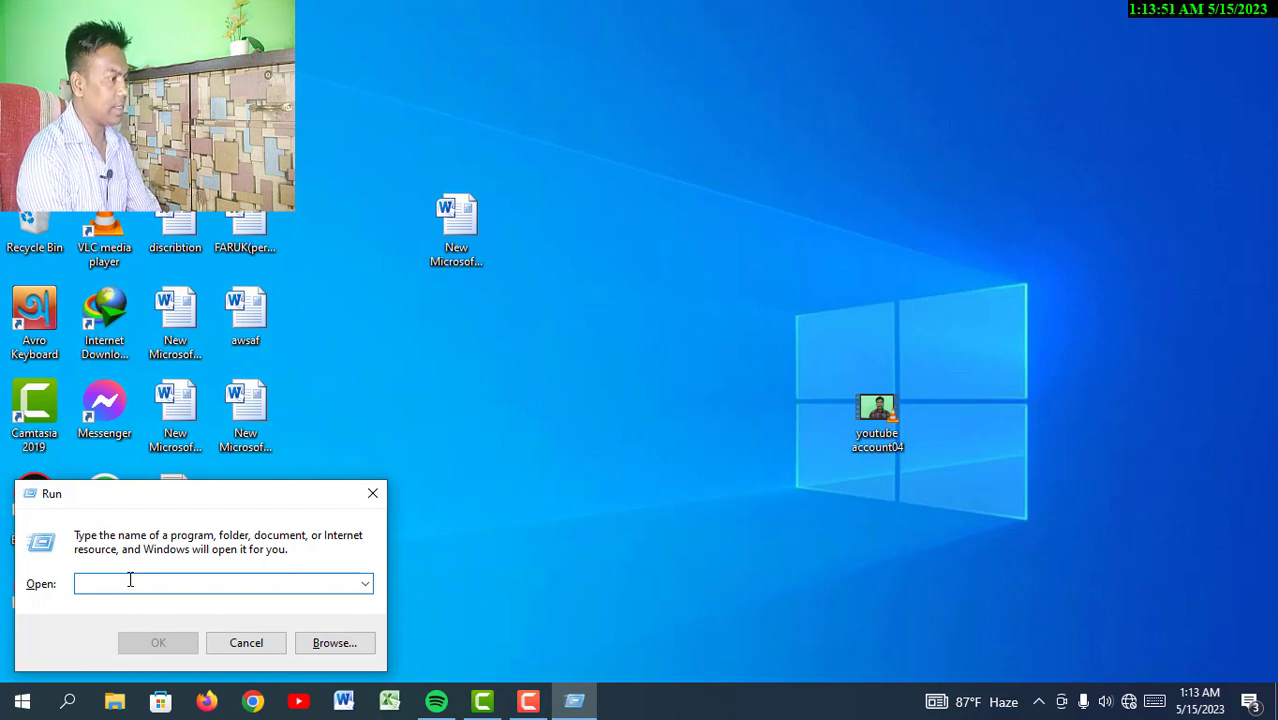
{"action": "type", "text": "t"}
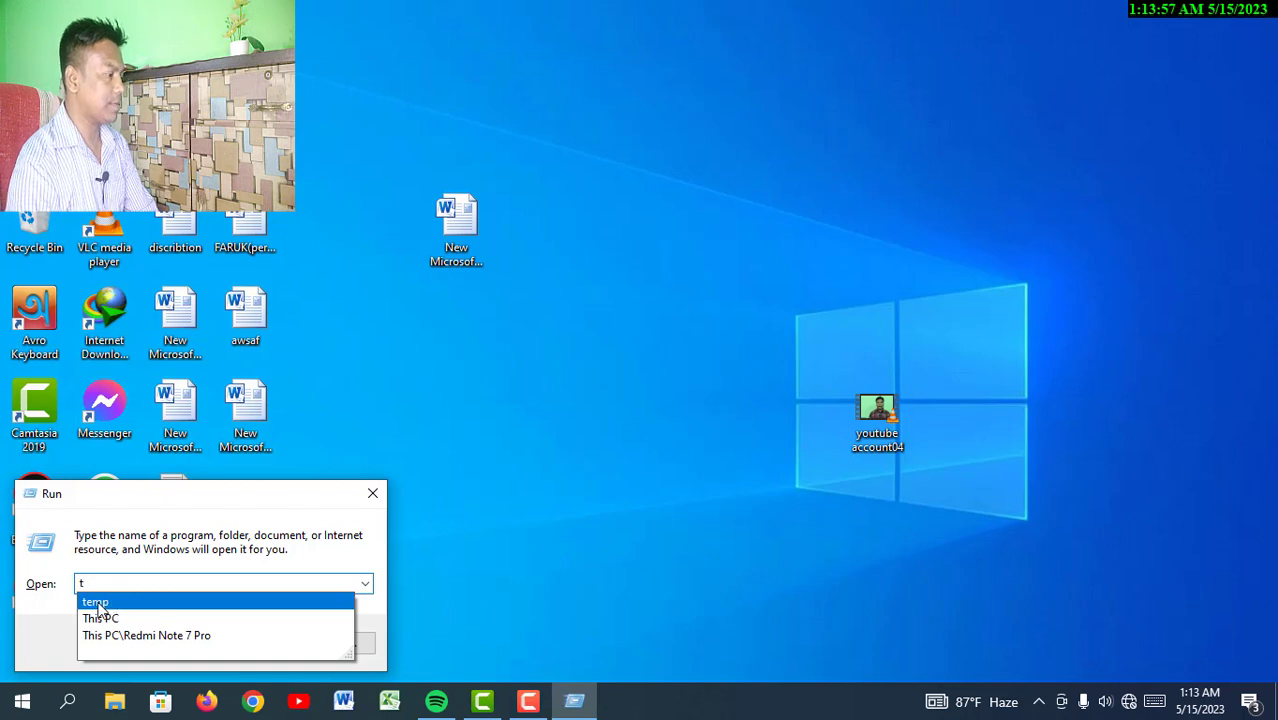
{"action": "left_click", "coordinate": [98, 603]}
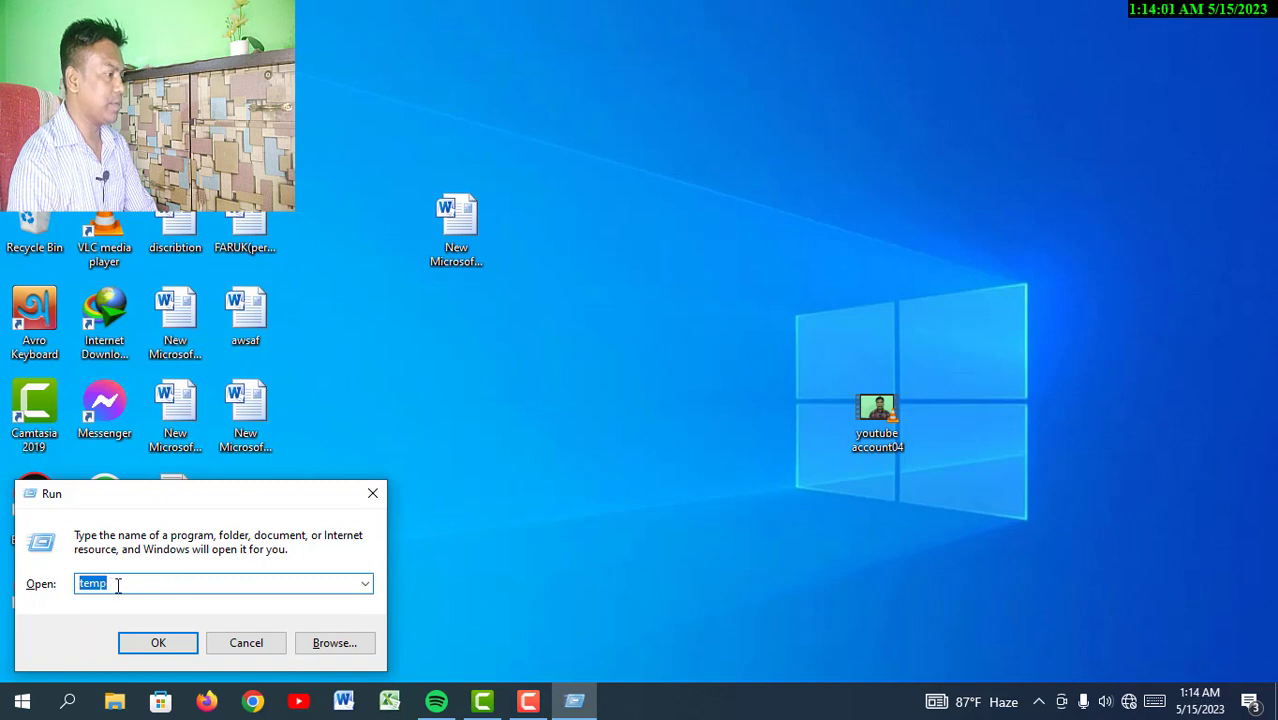
Change the Run command to %temp% and execute it to open the local Temp folder
{"action": "left_click", "coordinate": [122, 583]}
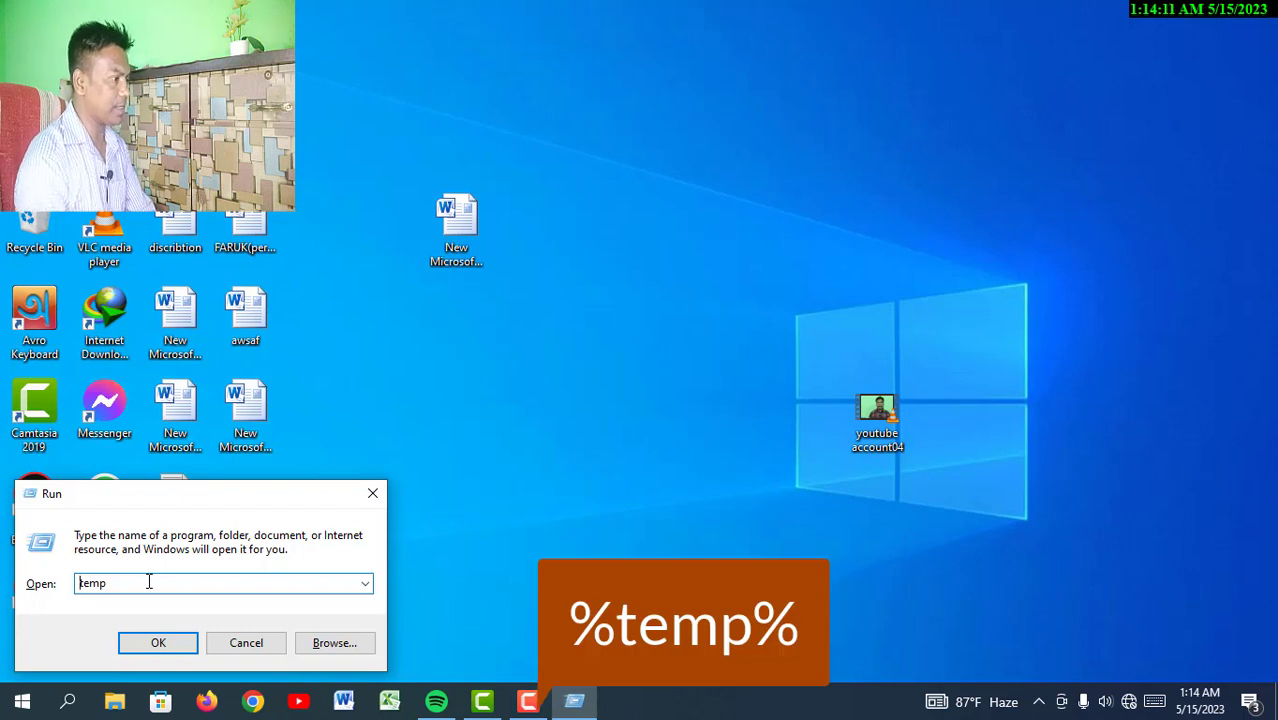
{"action": "key", "text": "Home"}
{"action": "type", "text": "%"}
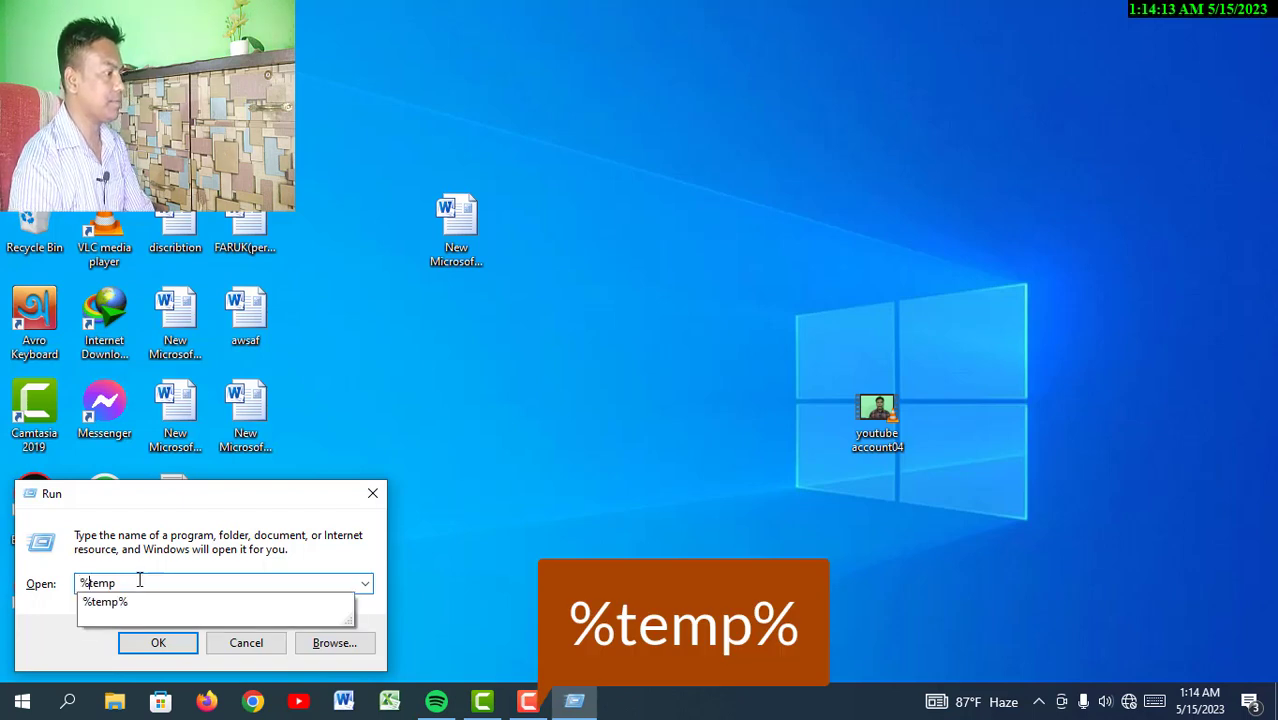
{"action": "left_click", "coordinate": [106, 603]}
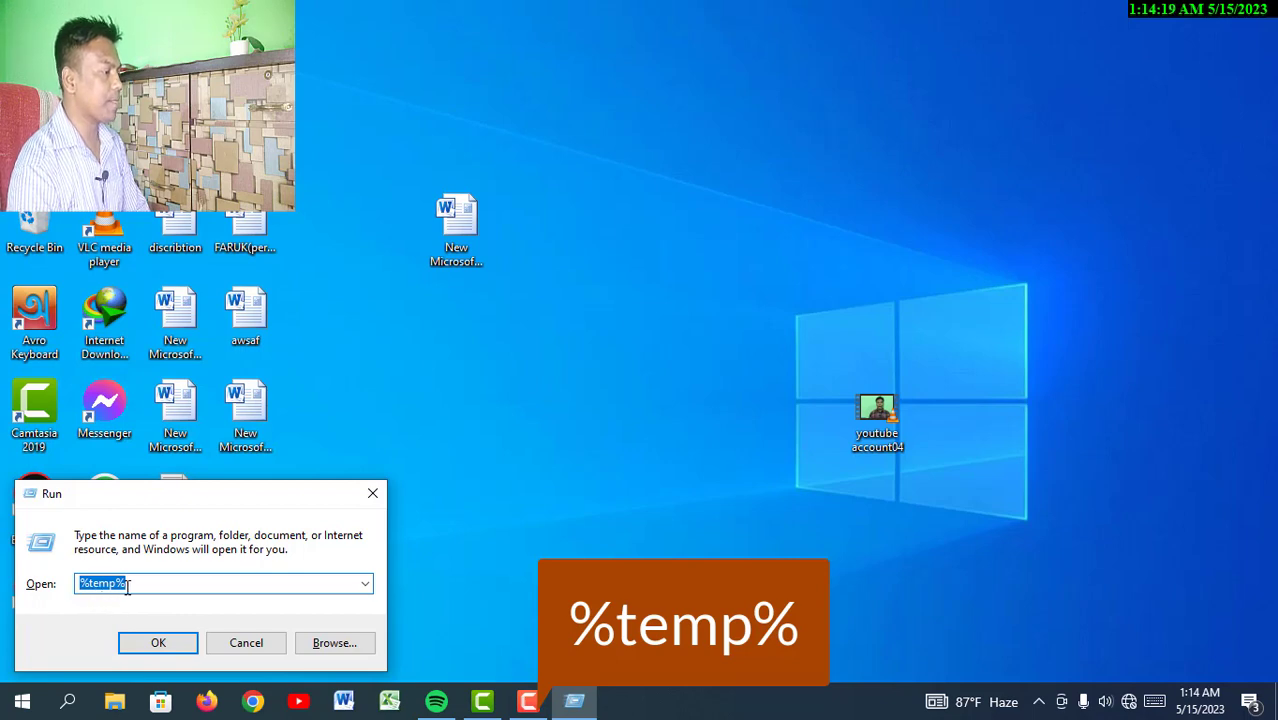
{"action": "left_click", "coordinate": [171, 583]}
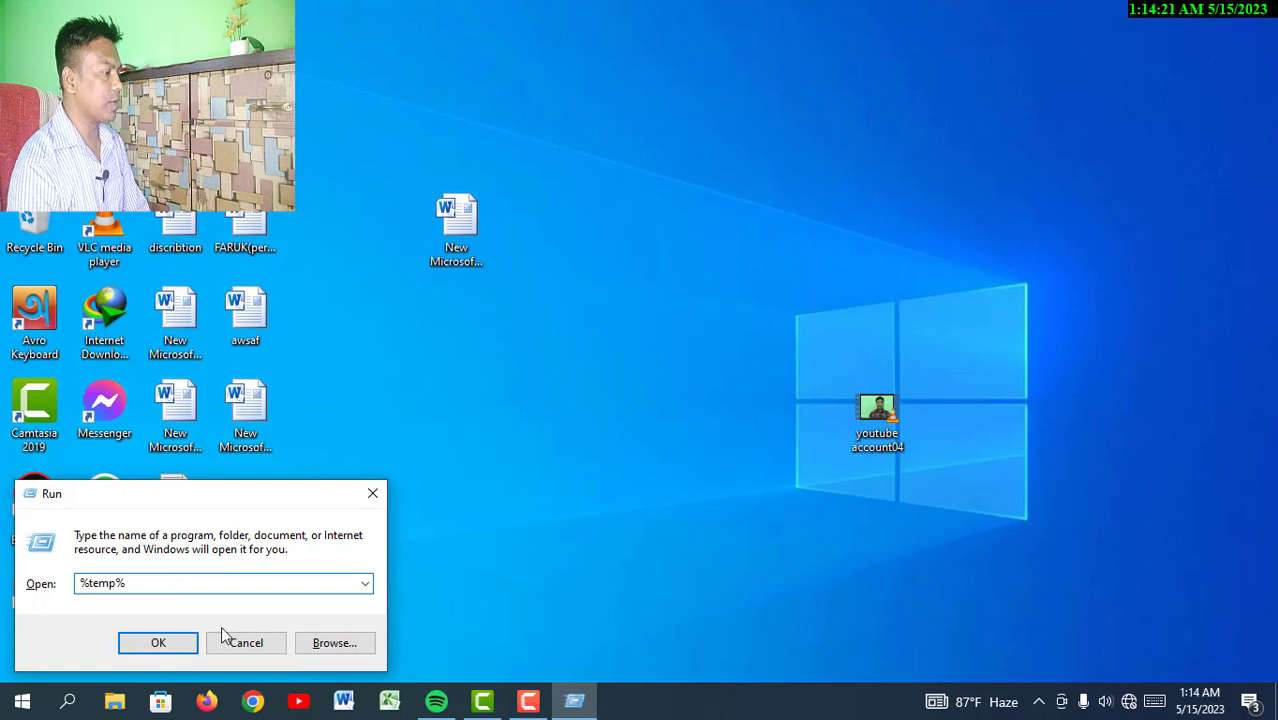
{"action": "left_click", "coordinate": [174, 643]}
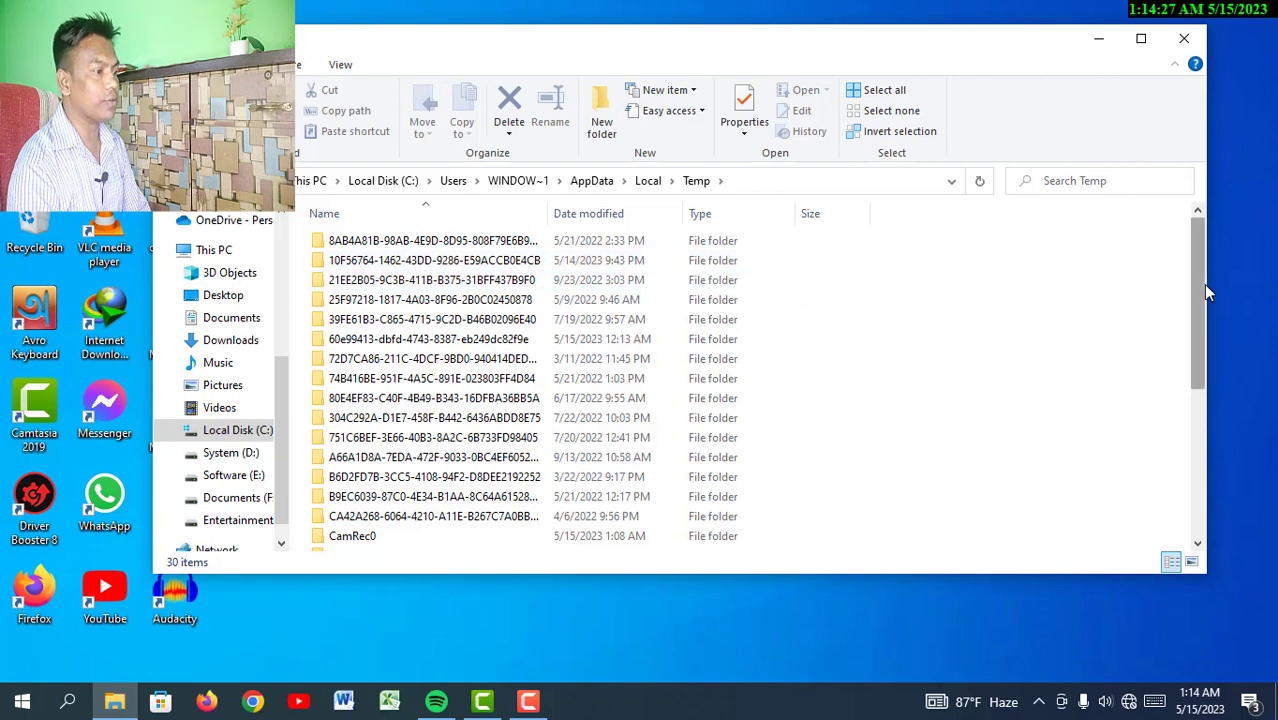
Permanently delete the six TMP files listed below the .ses file in the local Temp folder, skipping the files in use
{"action": "left_click_drag", "start_coordinate": [1200, 290], "coordinate": [1170, 300]}
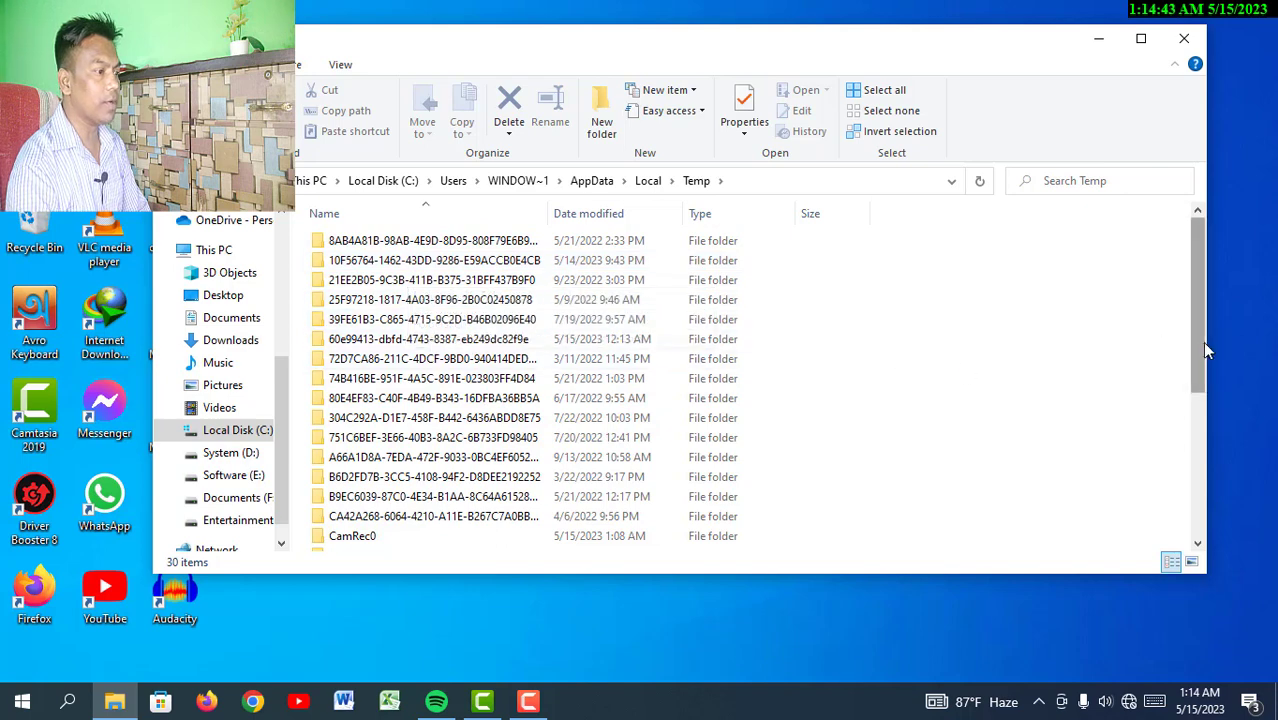
{"action": "left_click_drag", "start_coordinate": [1199, 350], "coordinate": [1205, 527]}
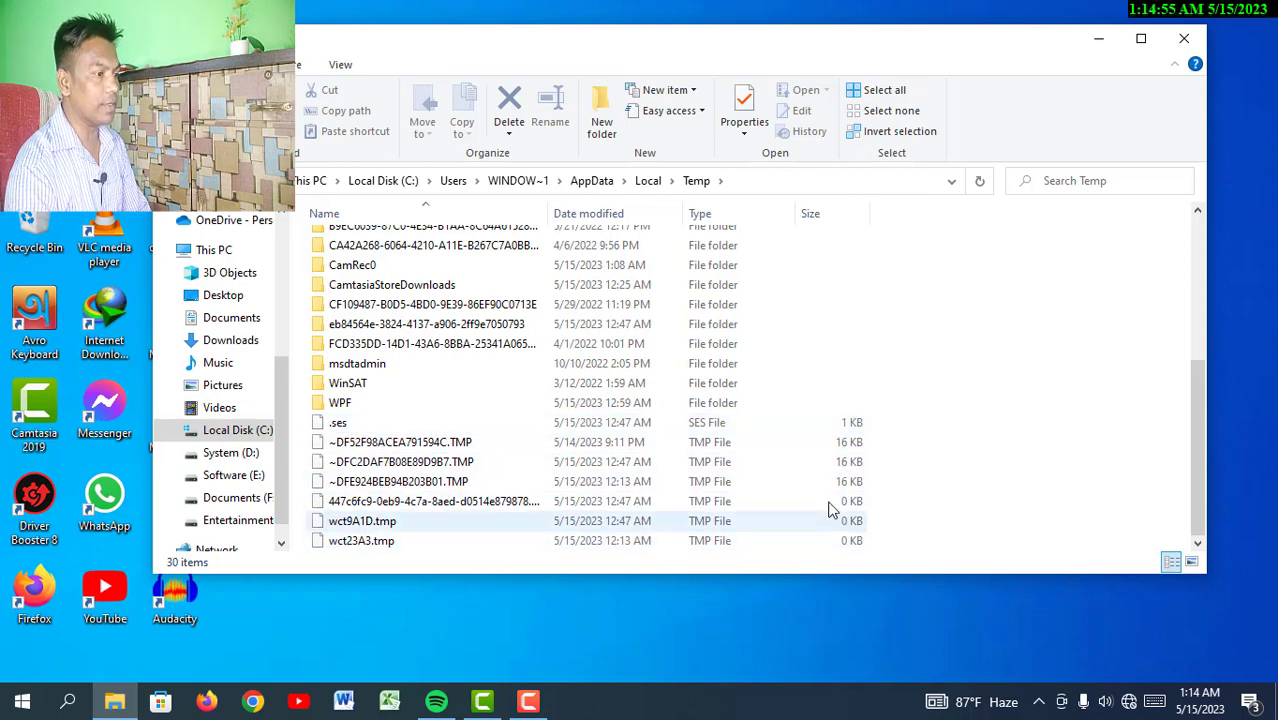
{"action": "double_click", "coordinate": [848, 422]}
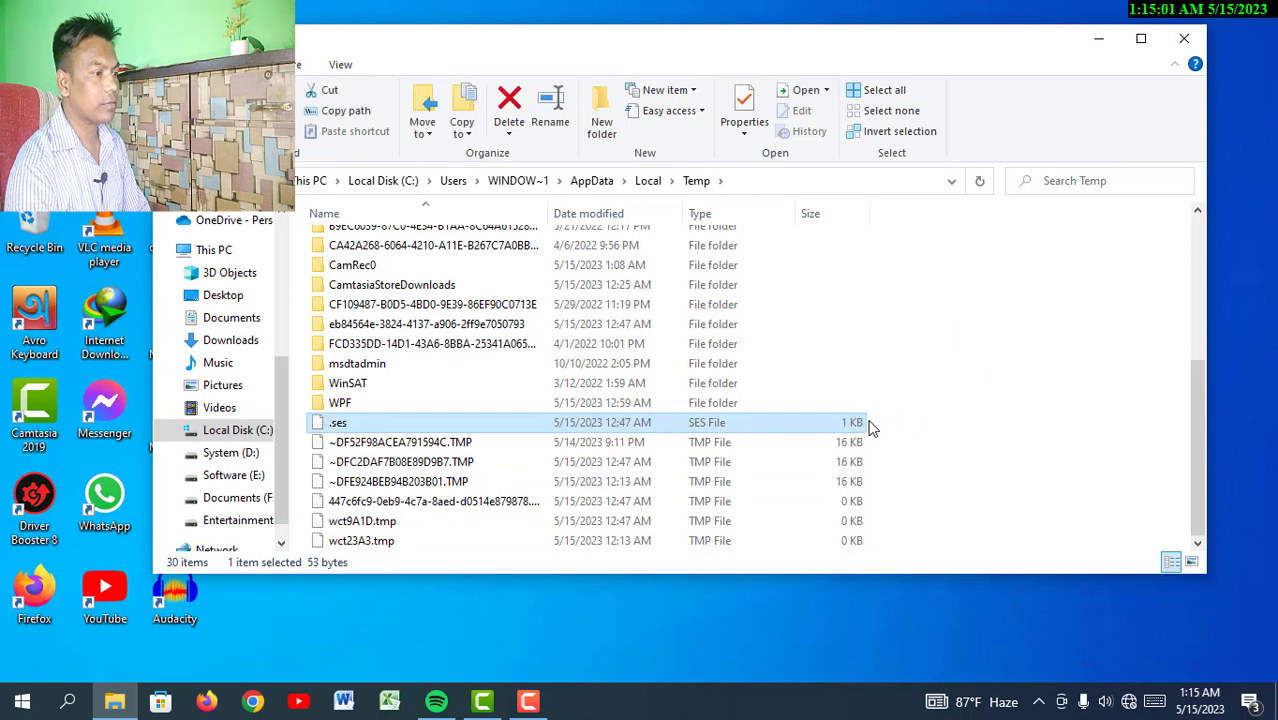
{"action": "left_click_drag", "start_coordinate": [877, 420], "coordinate": [877, 552]}
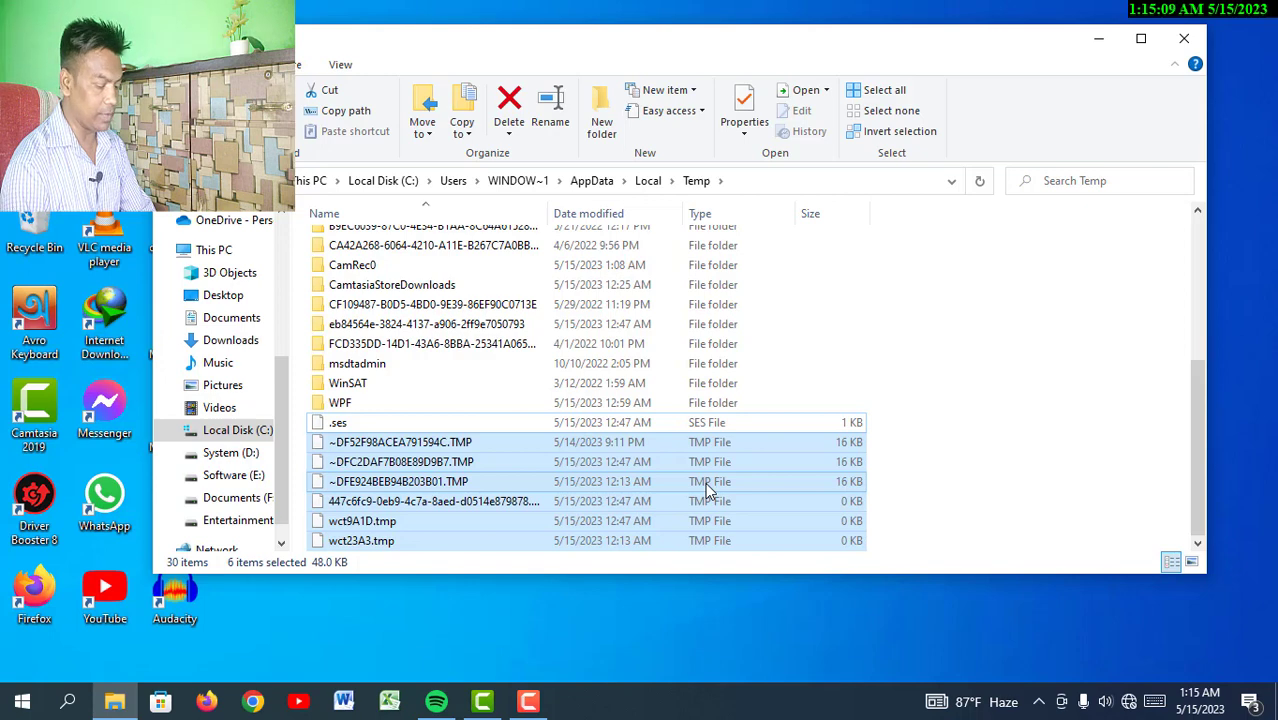
{"action": "key", "text": "shift+Delete"}
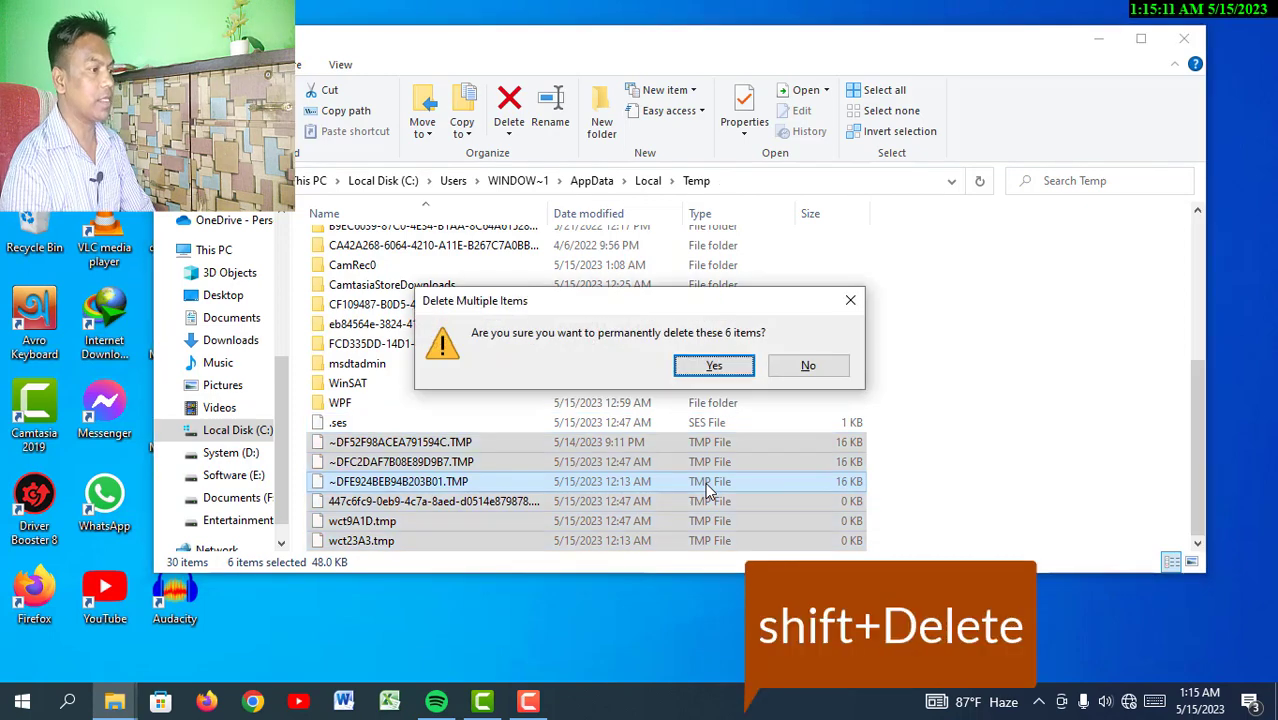
{"action": "left_click", "coordinate": [736, 371]}
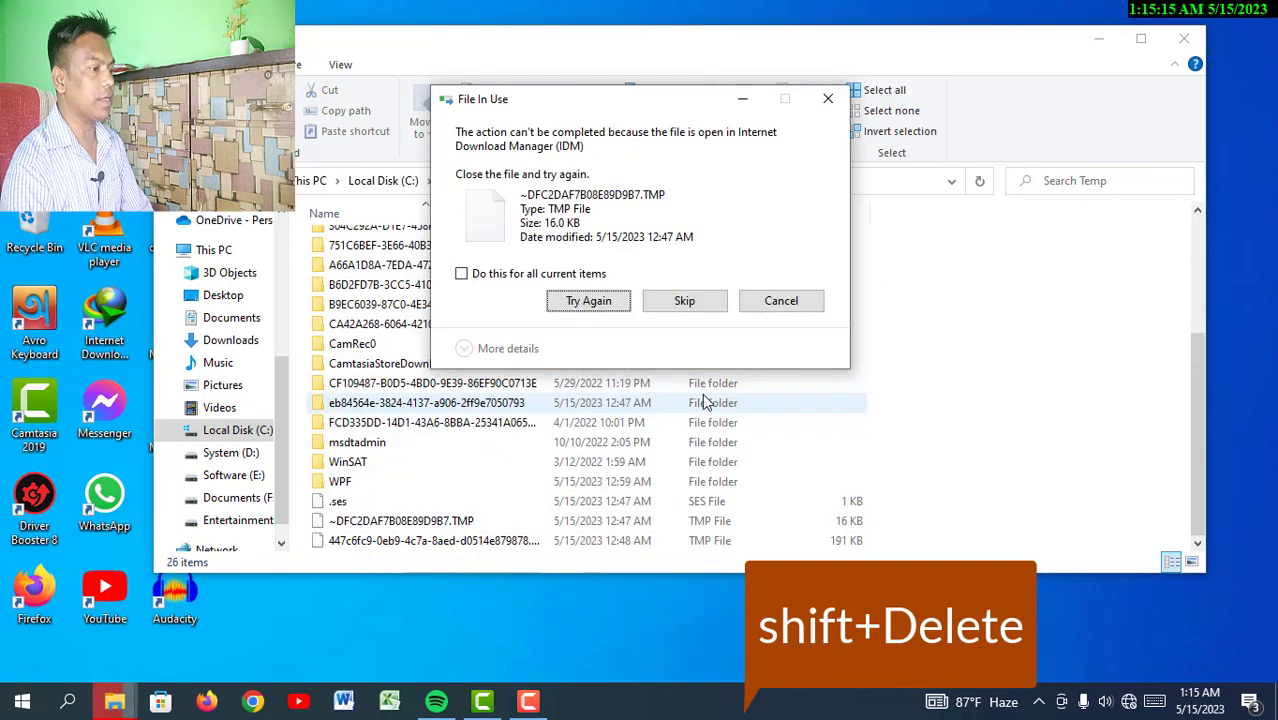
{"action": "left_click", "coordinate": [705, 308]}
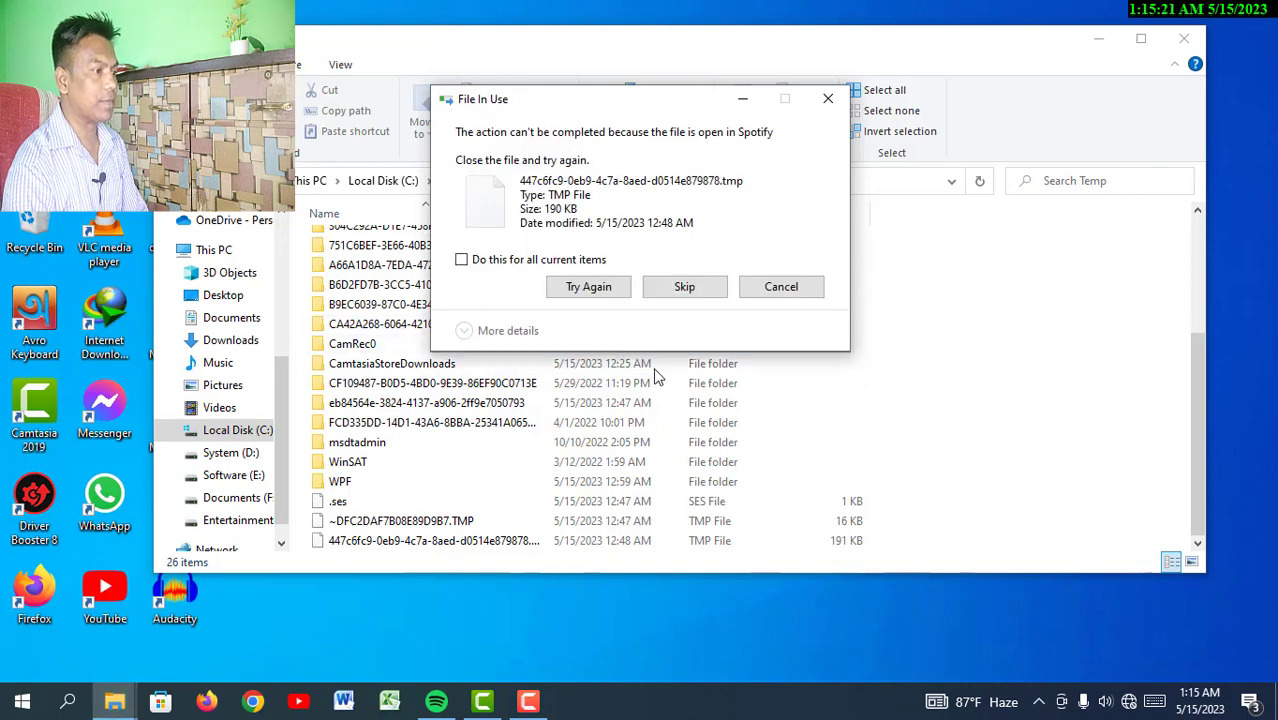
{"action": "left_click", "coordinate": [712, 292]}
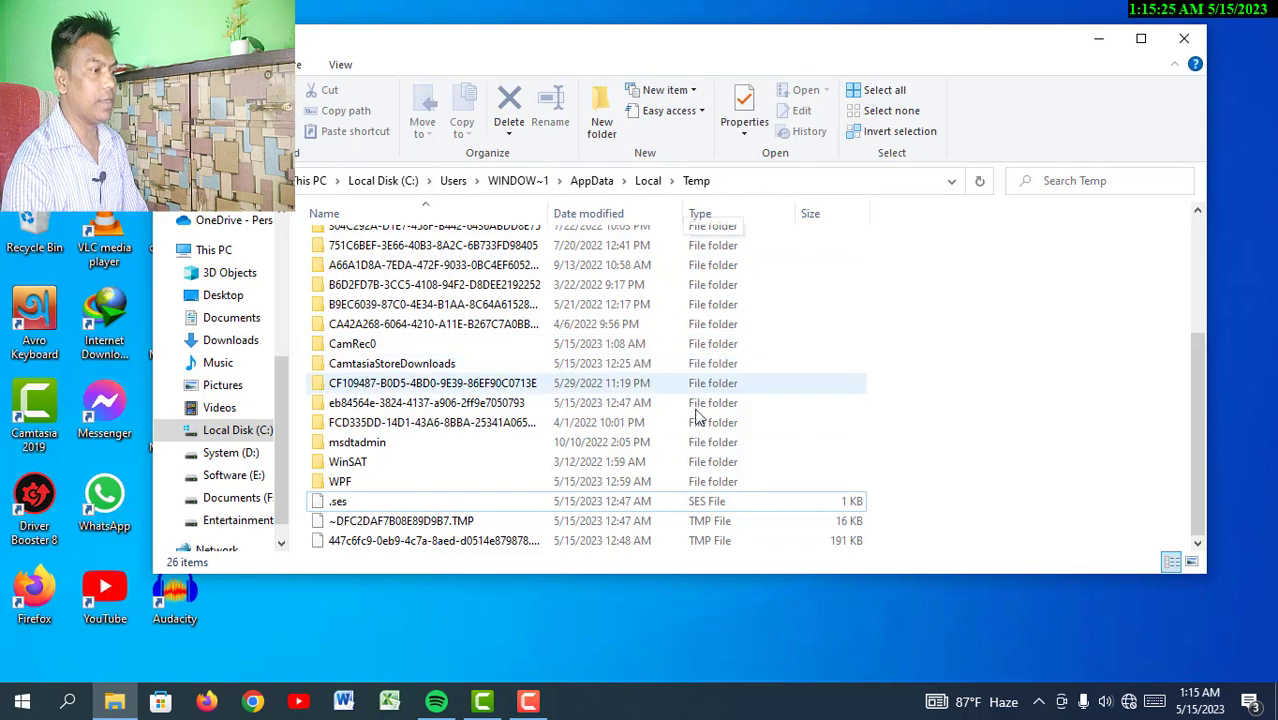
Check the remaining items in the local Temp folder and close the folder
{"action": "left_click_drag", "start_coordinate": [1196, 432], "coordinate": [1186, 334]}
{"action": "scroll", "coordinate": [1188, 315], "scroll_direction": "up", "scroll_amount": 1}
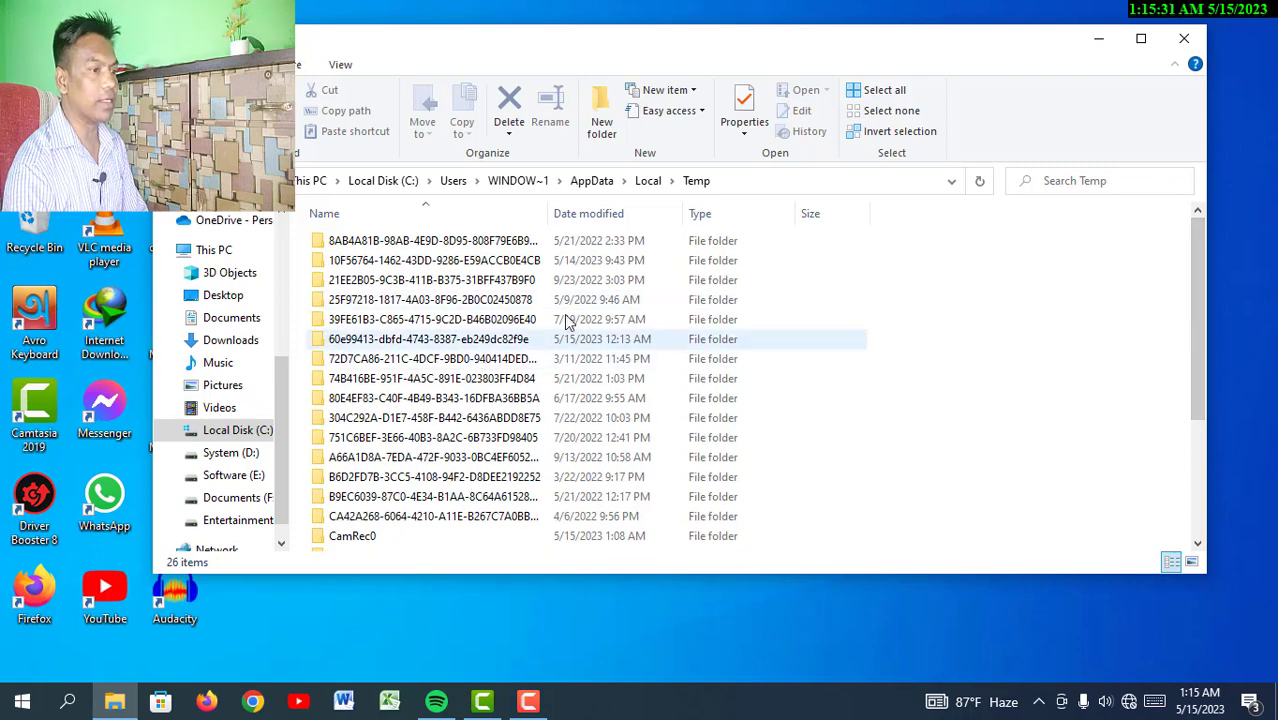
{"action": "left_click_drag", "start_coordinate": [1203, 340], "coordinate": [1198, 366]}
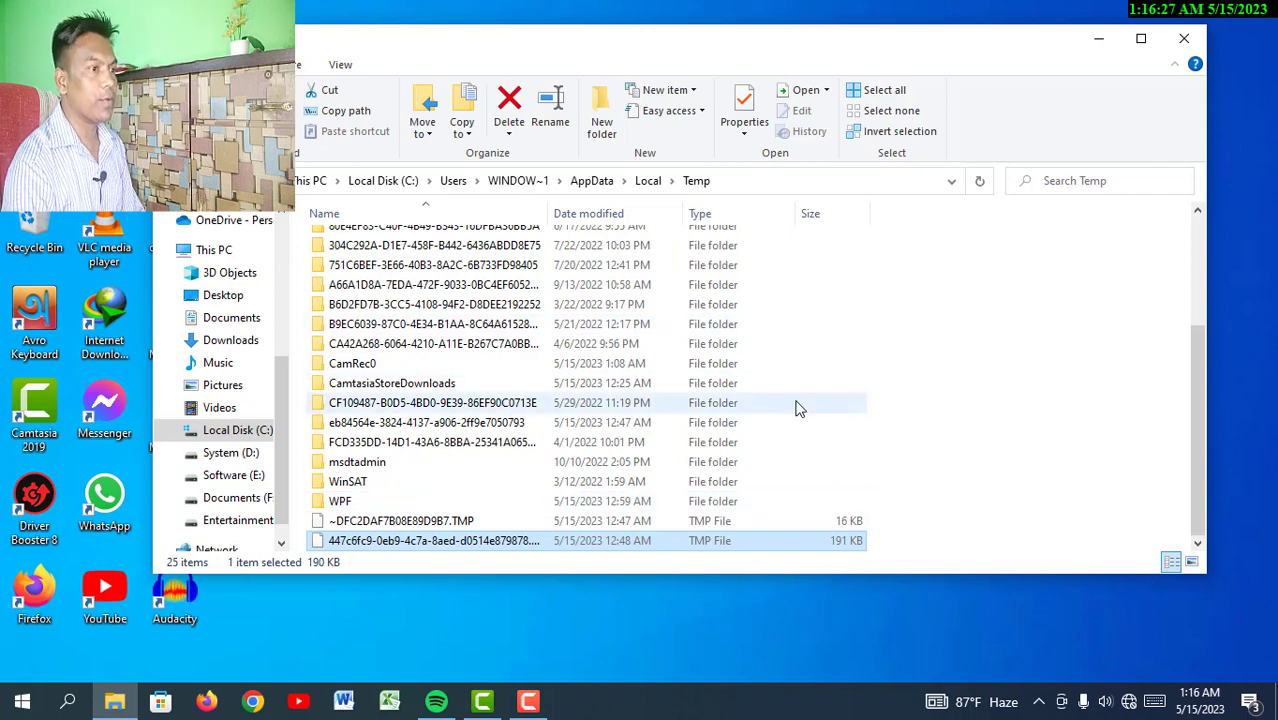
{"action": "left_click", "coordinate": [1186, 39]}
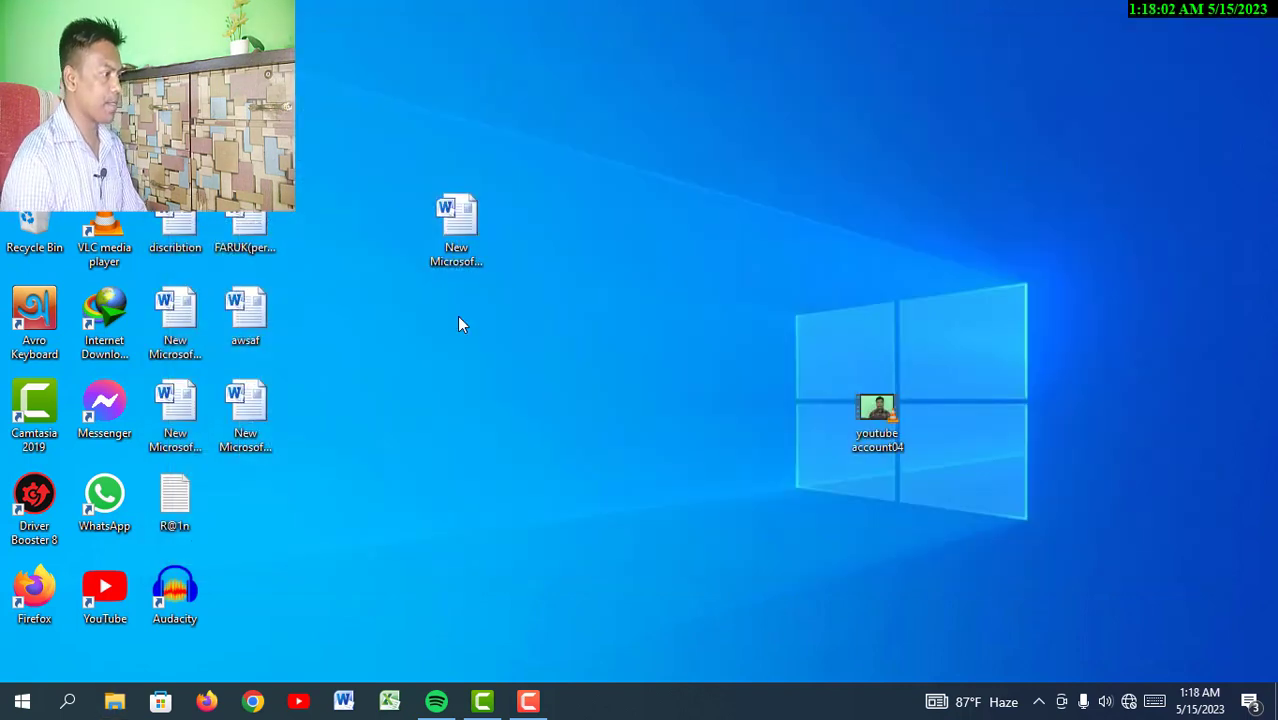
Open the Windows Temp folder by running the command temp from the Run dialog
{"action": "key", "text": "super+r"}
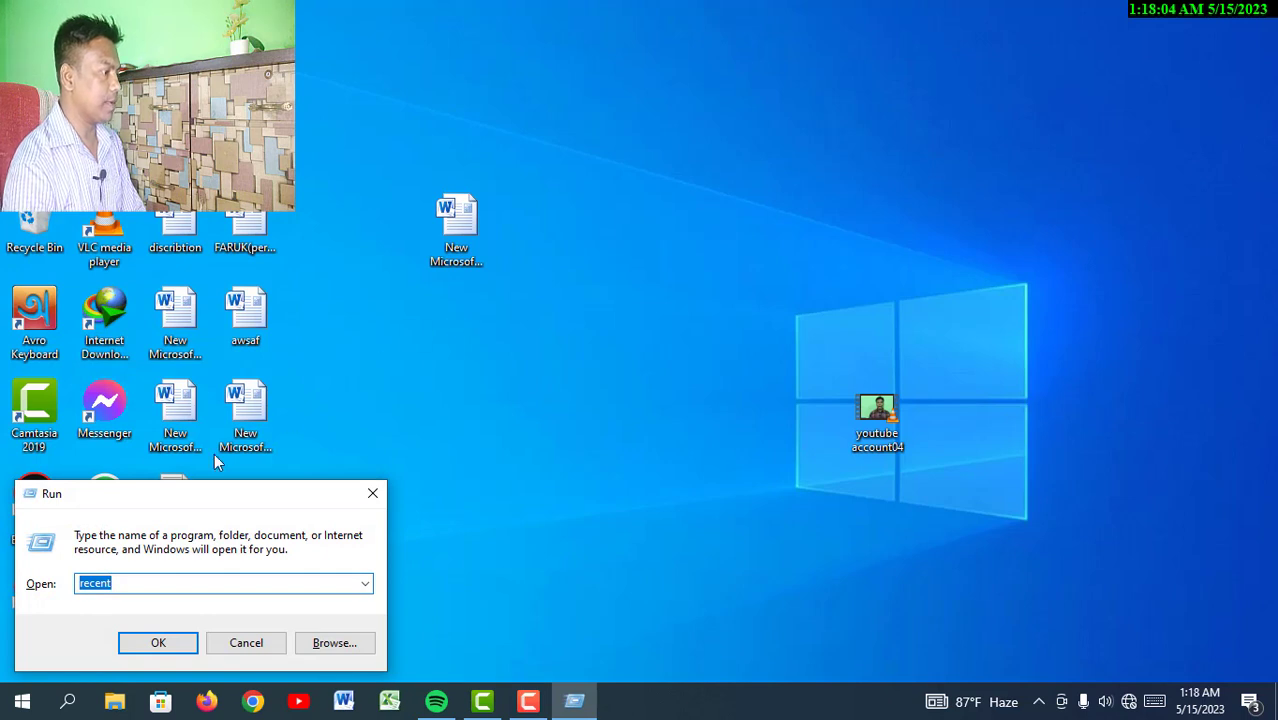
{"action": "left_click", "coordinate": [132, 581]}
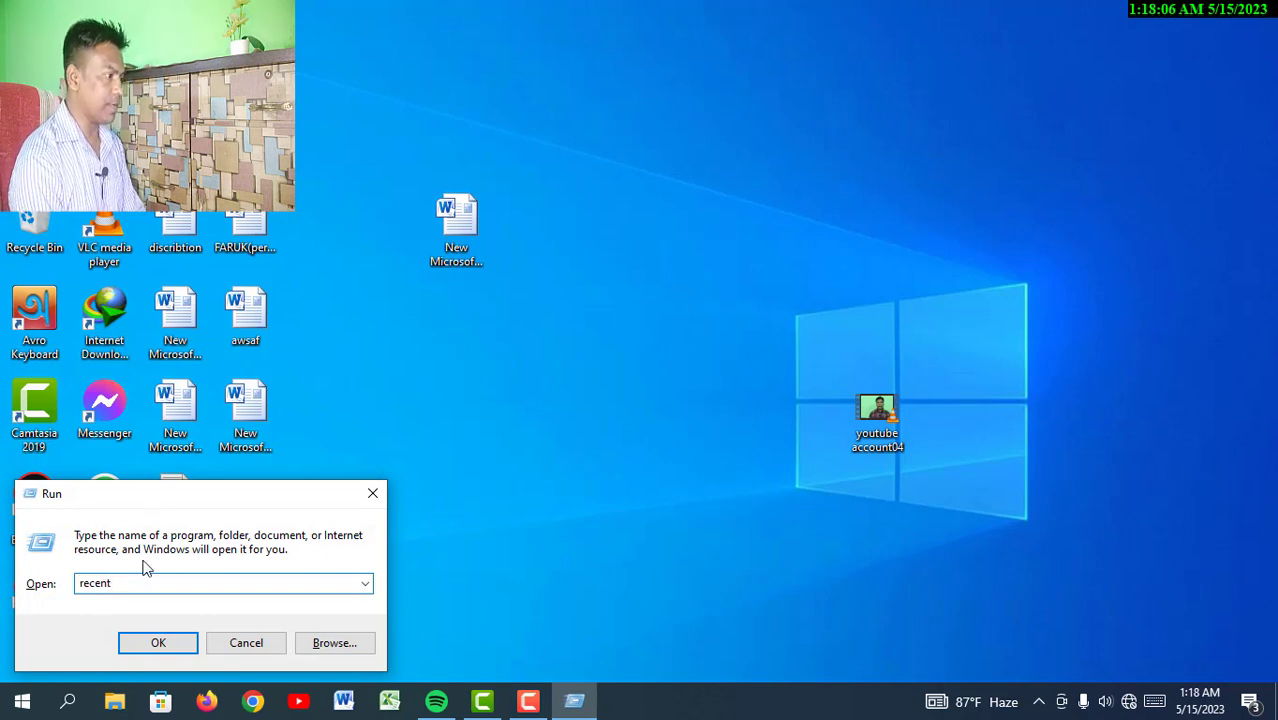
{"action": "key", "text": "BackSpace"}
{"action": "key", "text": "BackSpace"}
{"action": "key", "text": "BackSpace"}
{"action": "key", "text": "BackSpace"}
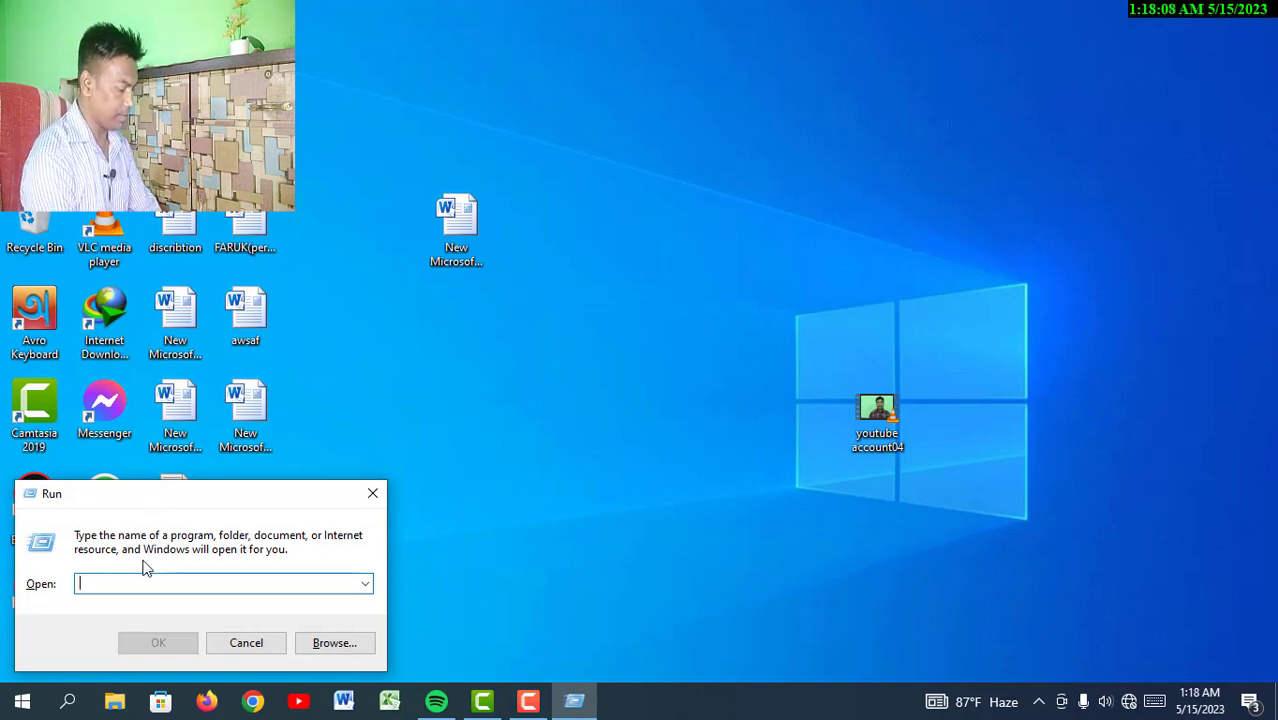
{"action": "type", "text": "t"}
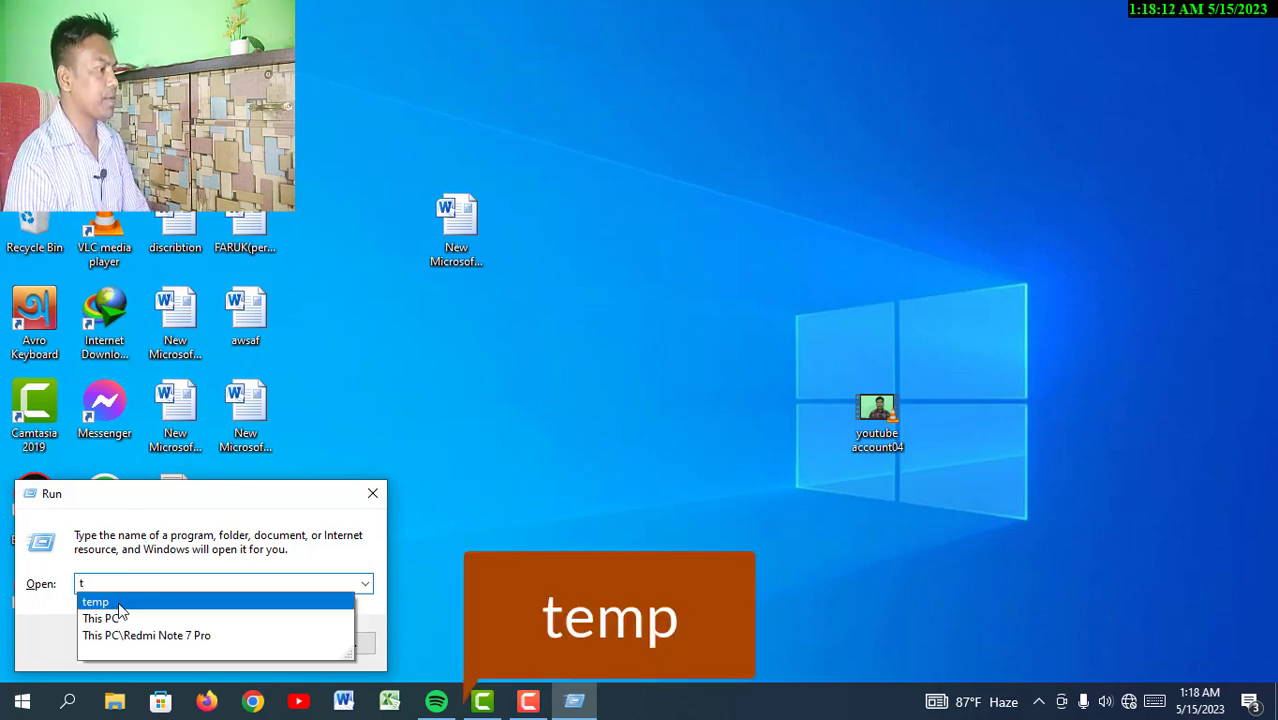
{"action": "left_click", "coordinate": [126, 603]}
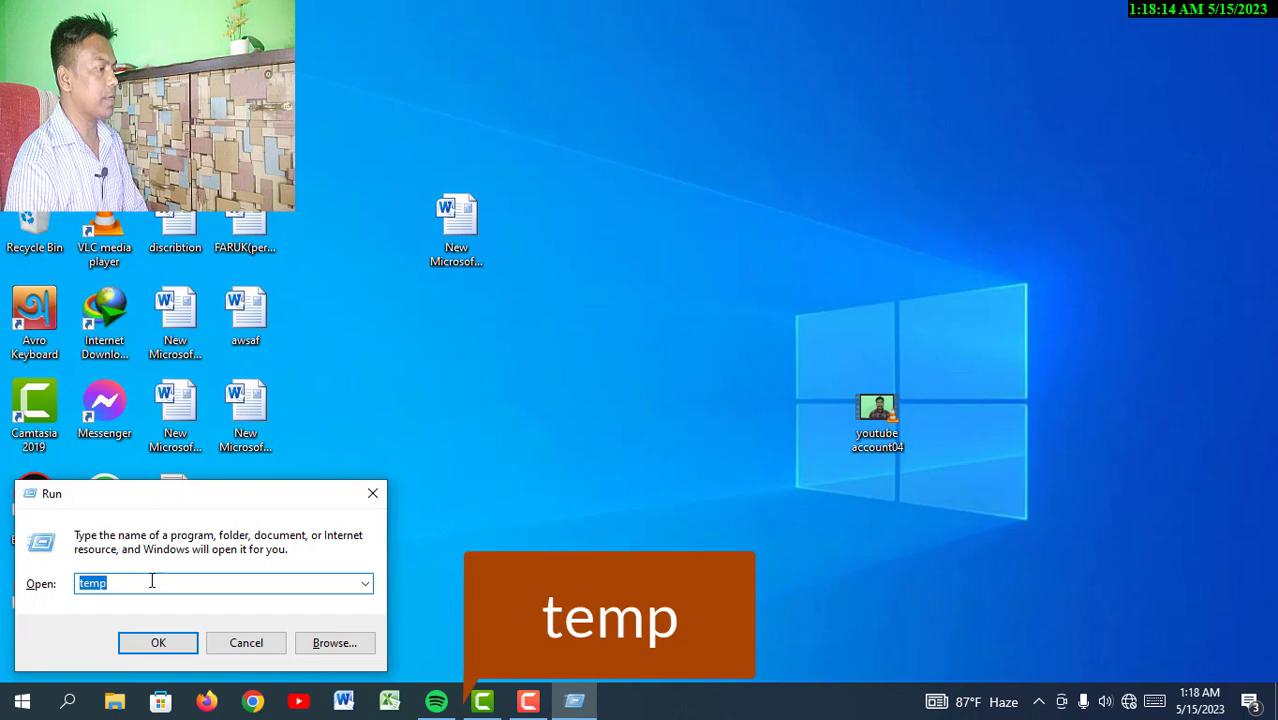
{"action": "left_click", "coordinate": [177, 652]}
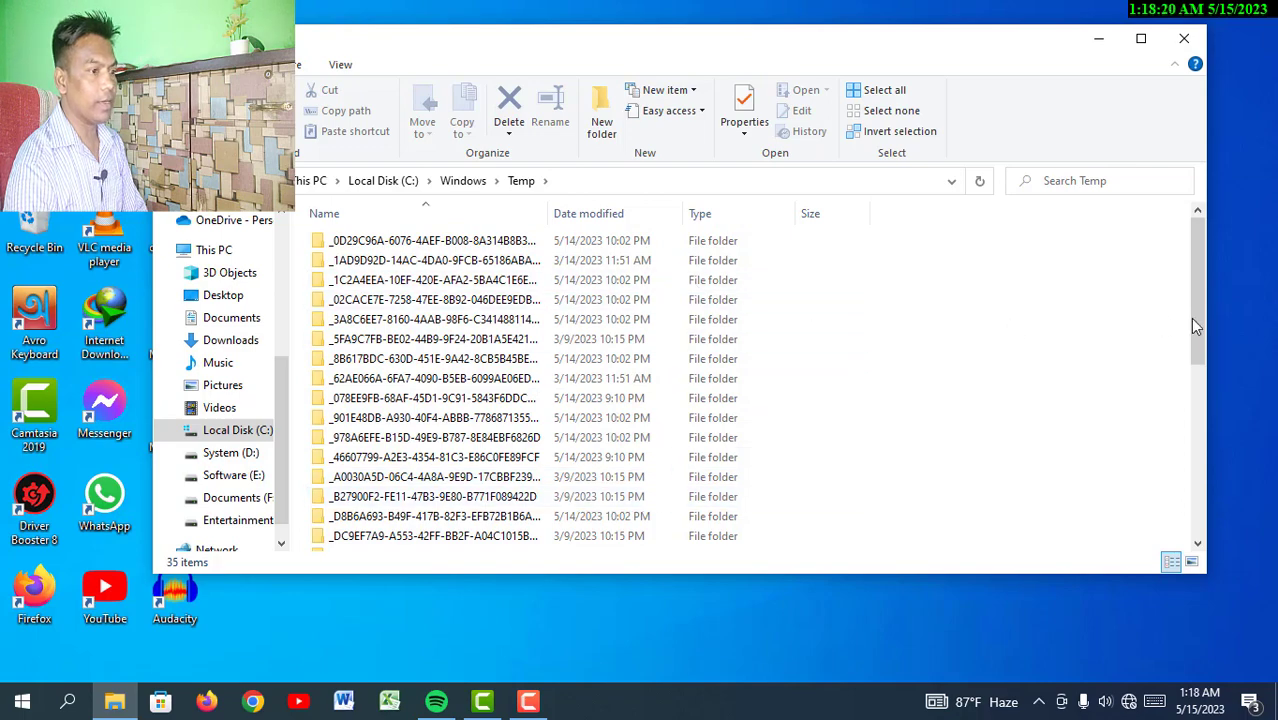
Permanently delete all loose files listed after the subfolders in the Windows Temp folder, skipping the files in use
{"action": "left_click_drag", "start_coordinate": [1200, 328], "coordinate": [1173, 552]}
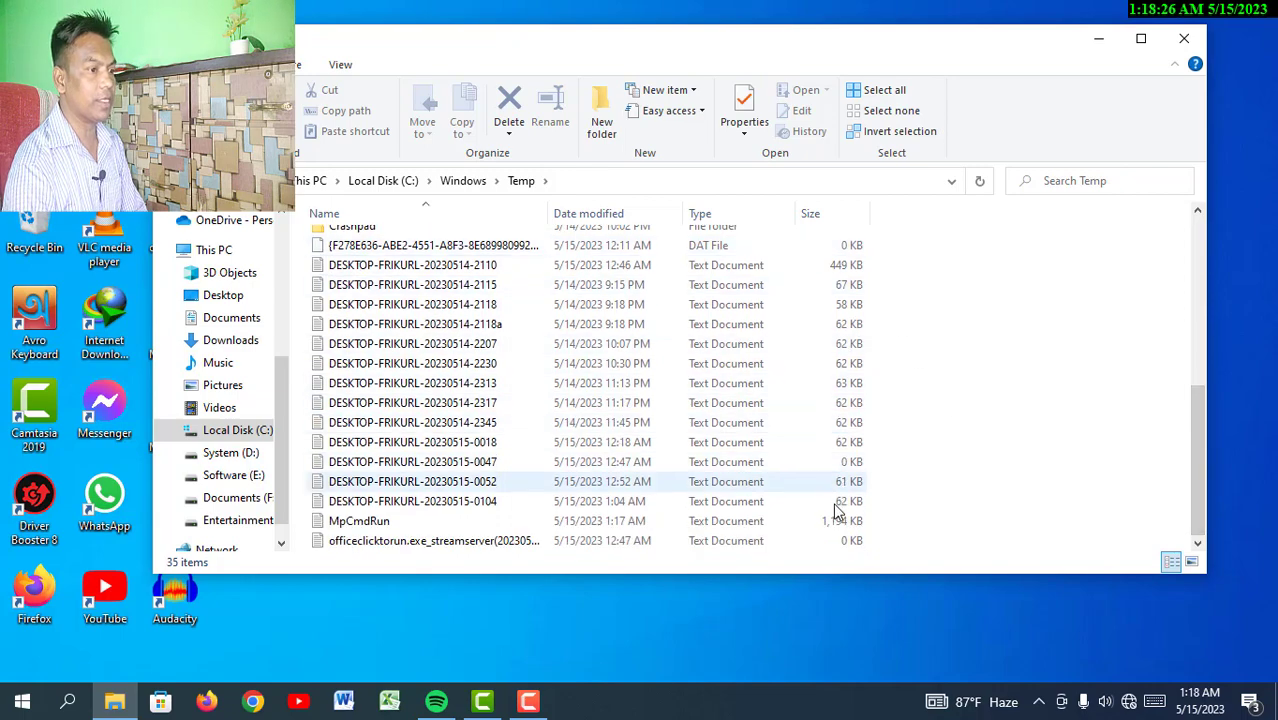
{"action": "left_click_drag", "start_coordinate": [1194, 452], "coordinate": [1161, 286]}
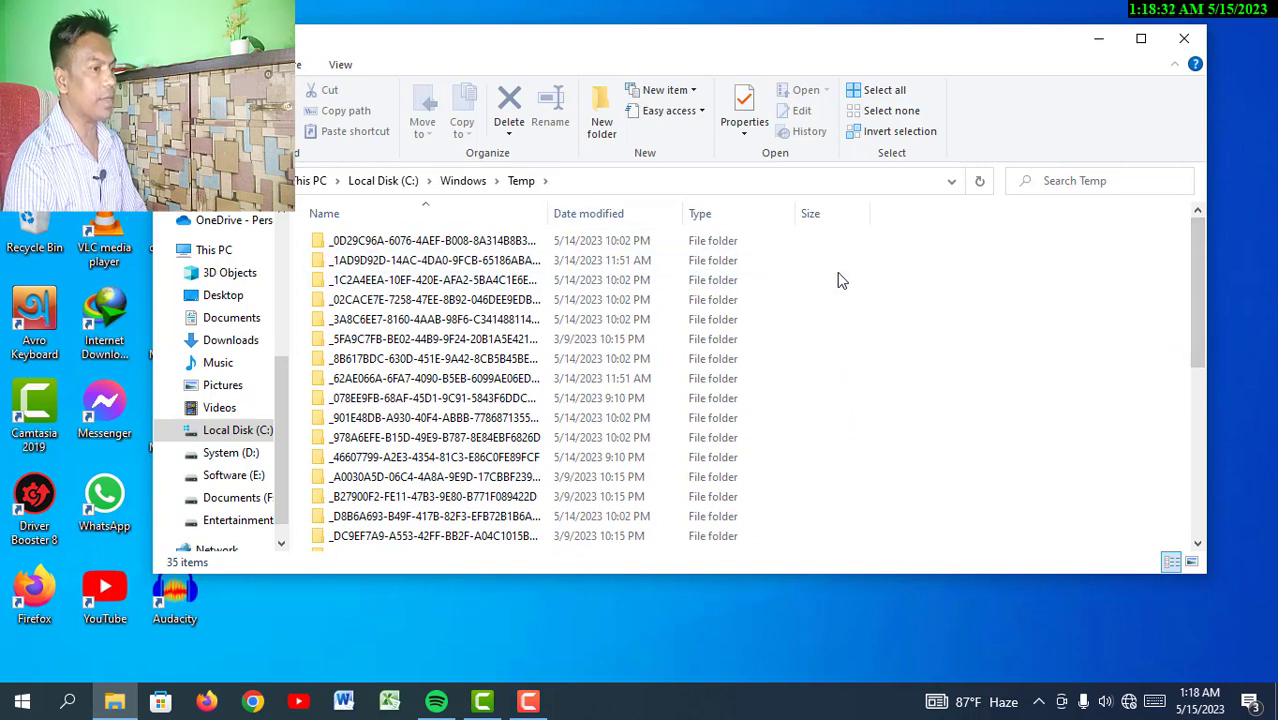
{"action": "left_click_drag", "start_coordinate": [1196, 297], "coordinate": [1173, 434]}
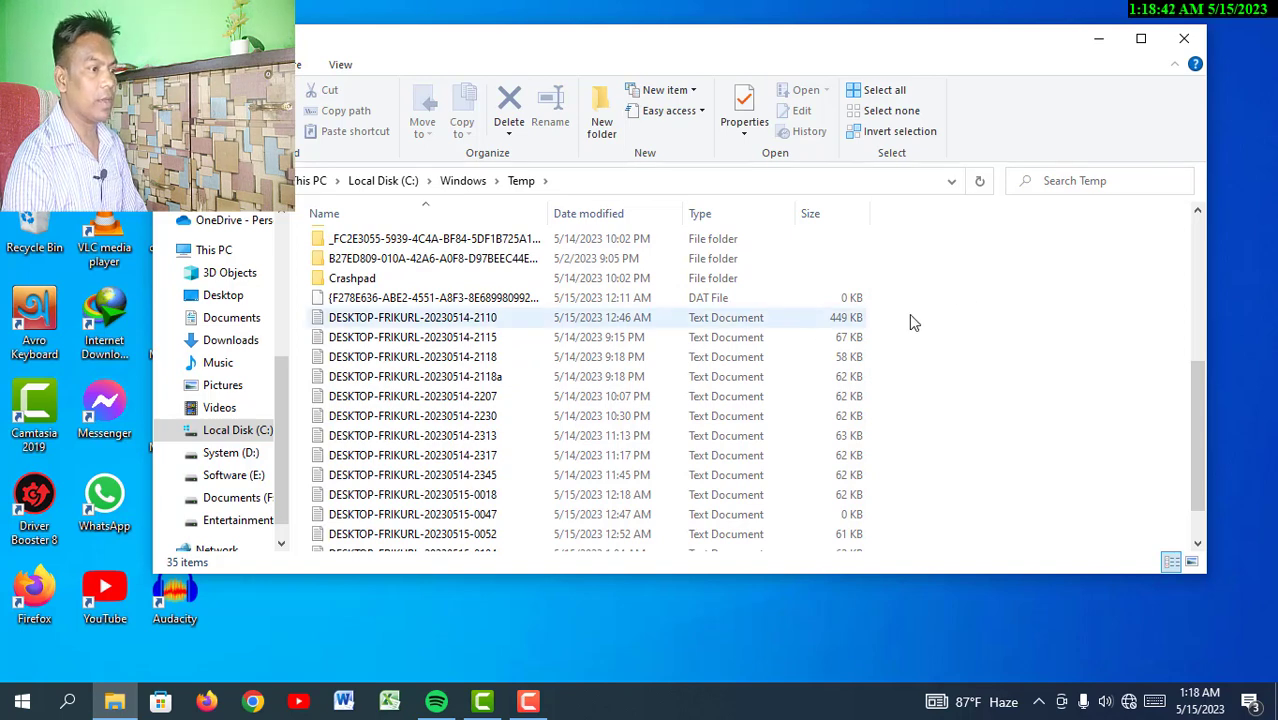
{"action": "mouse_move", "coordinate": [1197, 430]}
{"action": "left_mouse_down"}
{"action": "mouse_move", "coordinate": [1199, 454]}
{"action": "mouse_move", "coordinate": [1197, 436]}
{"action": "left_mouse_up"}
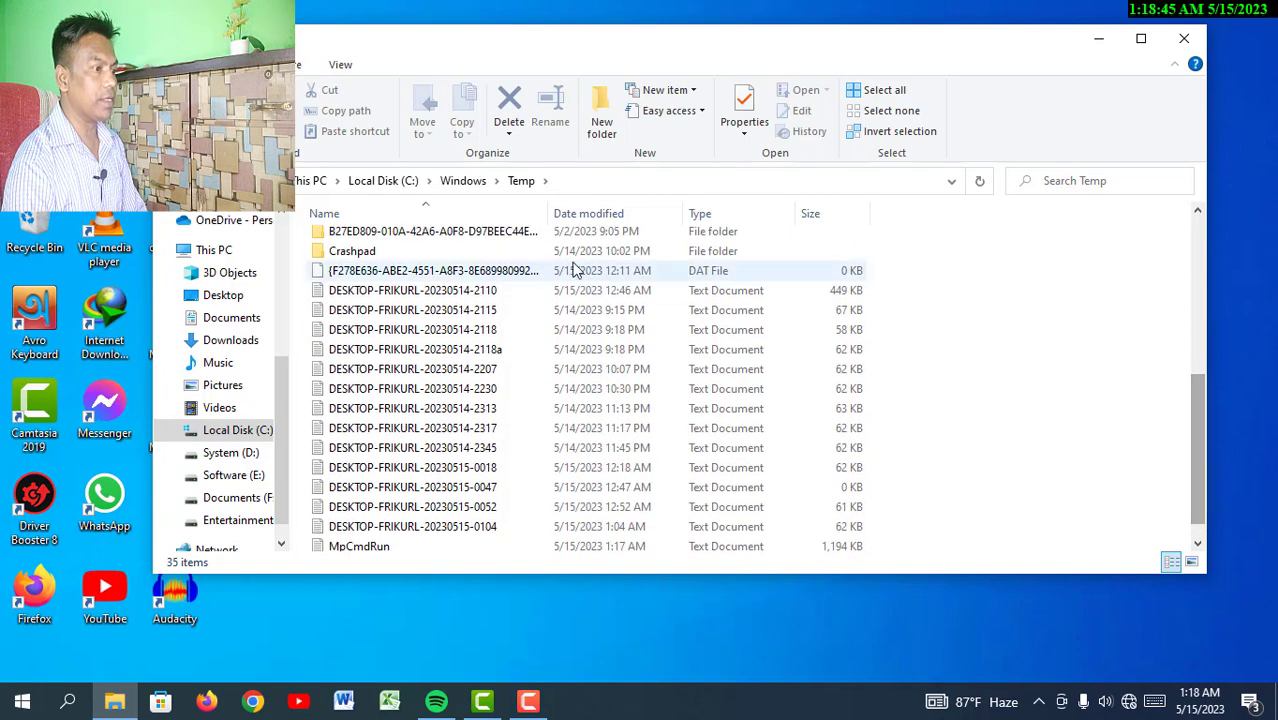
{"action": "left_click", "coordinate": [838, 280]}
{"action": "left_click_drag", "start_coordinate": [874, 272], "coordinate": [768, 525]}
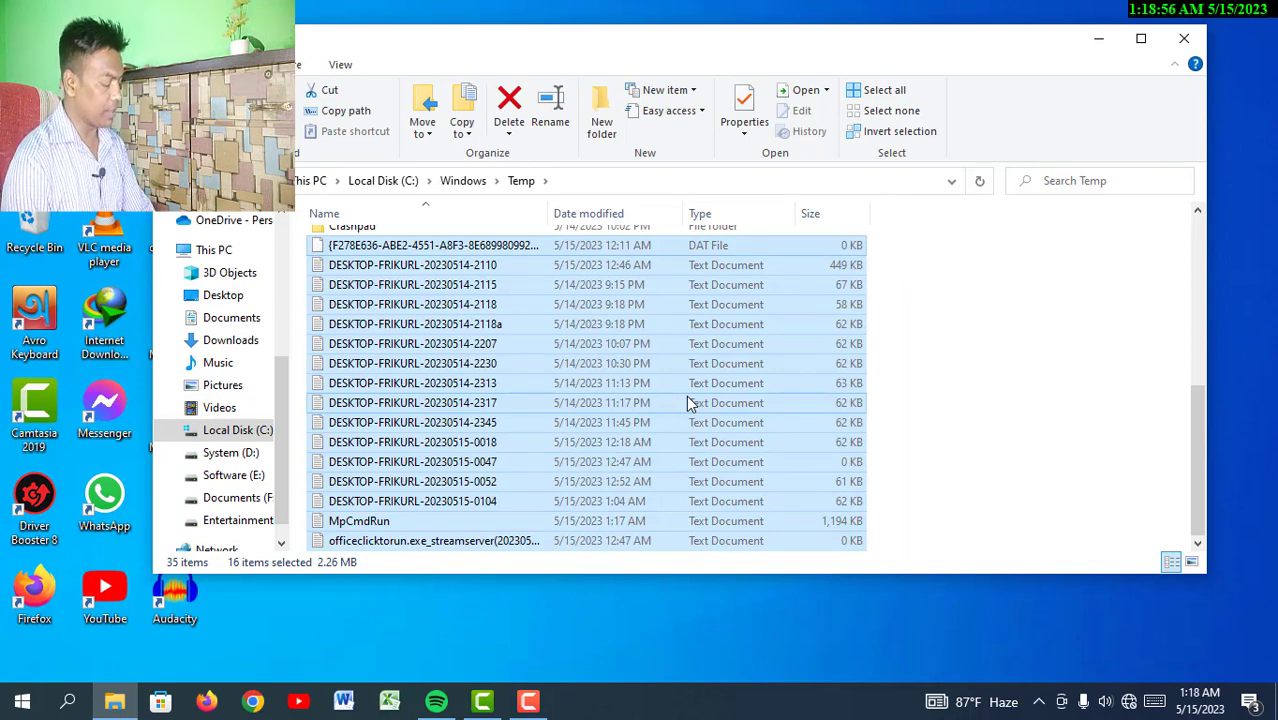
{"action": "key", "text": "shift+Delete"}
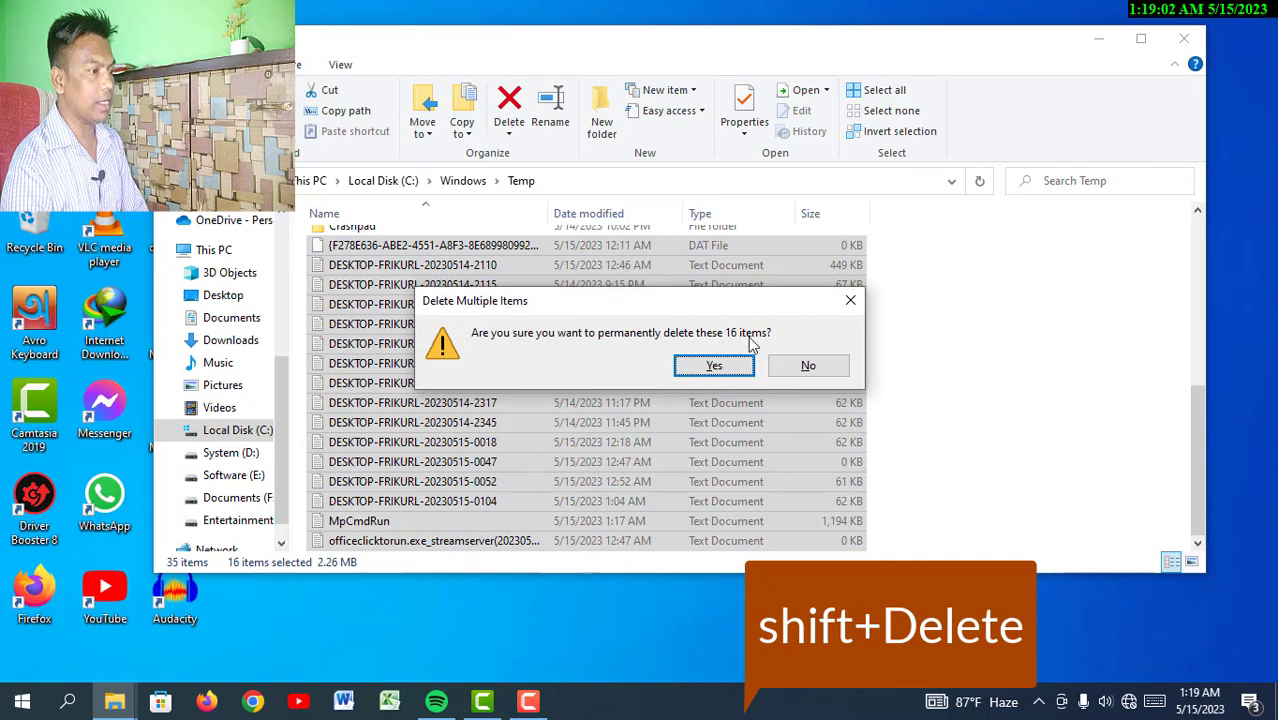
{"action": "left_click", "coordinate": [741, 370]}
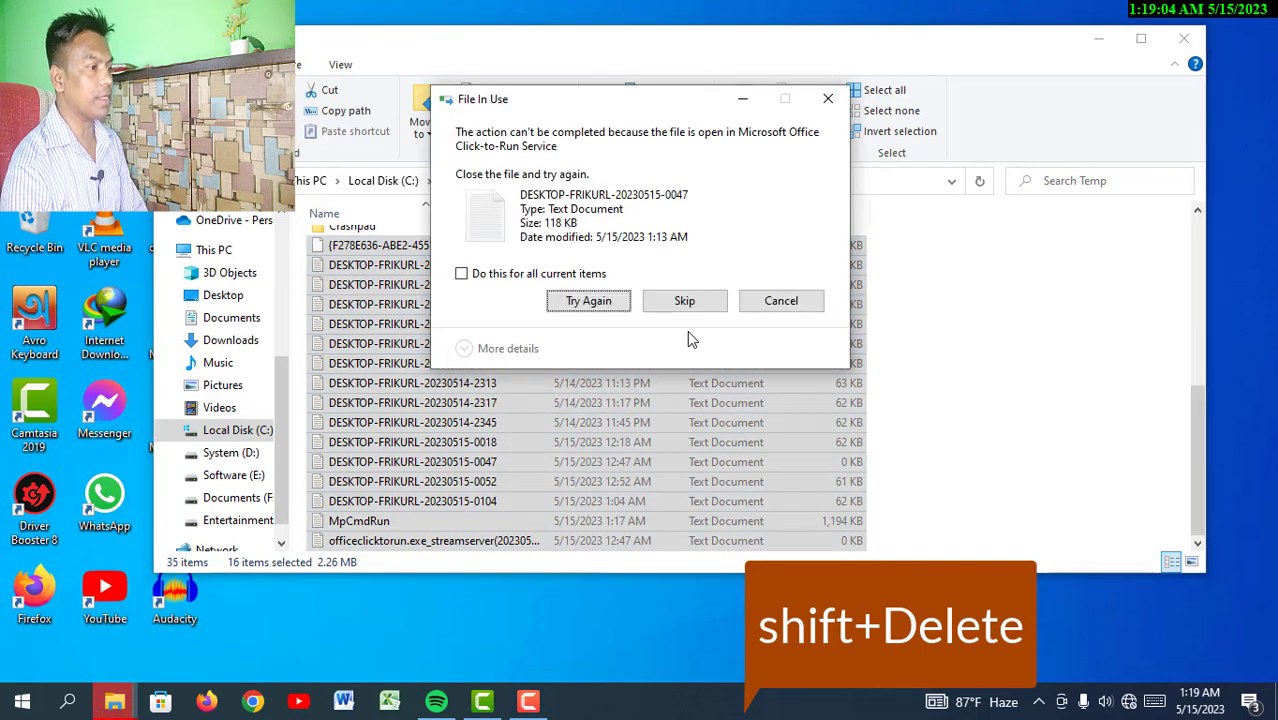
{"action": "left_click", "coordinate": [713, 308]}
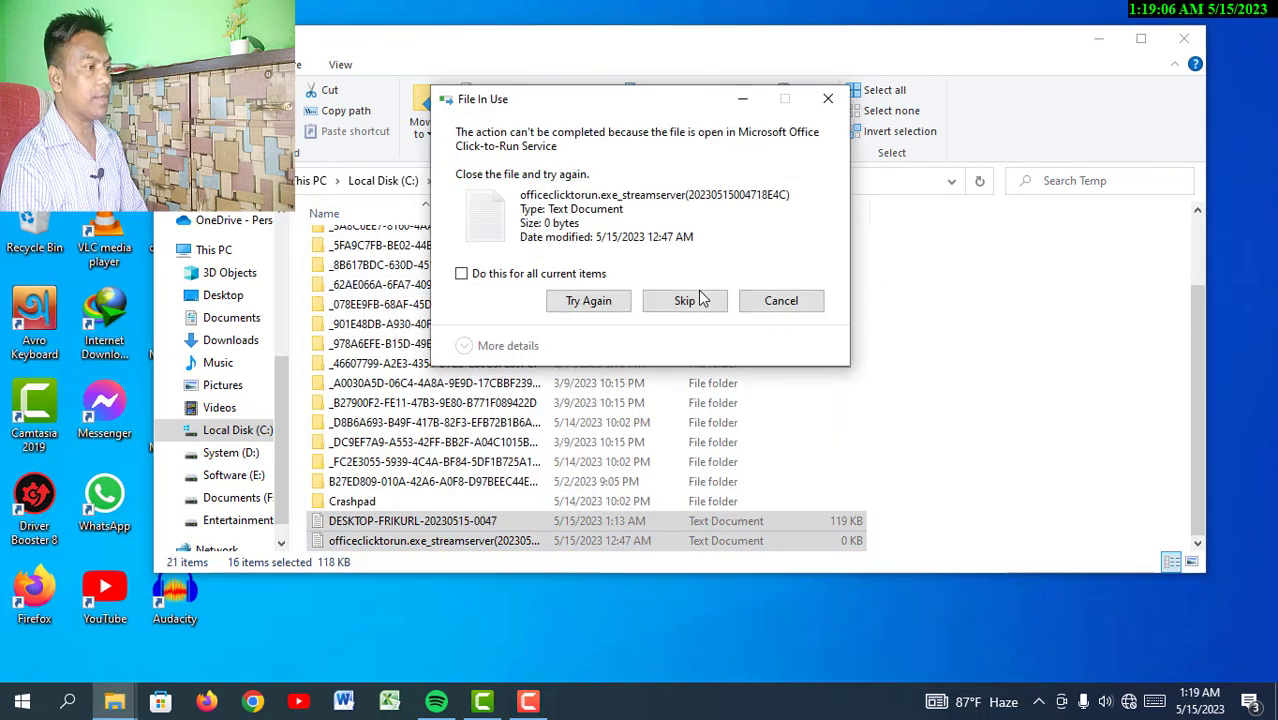
{"action": "left_click", "coordinate": [685, 301]}
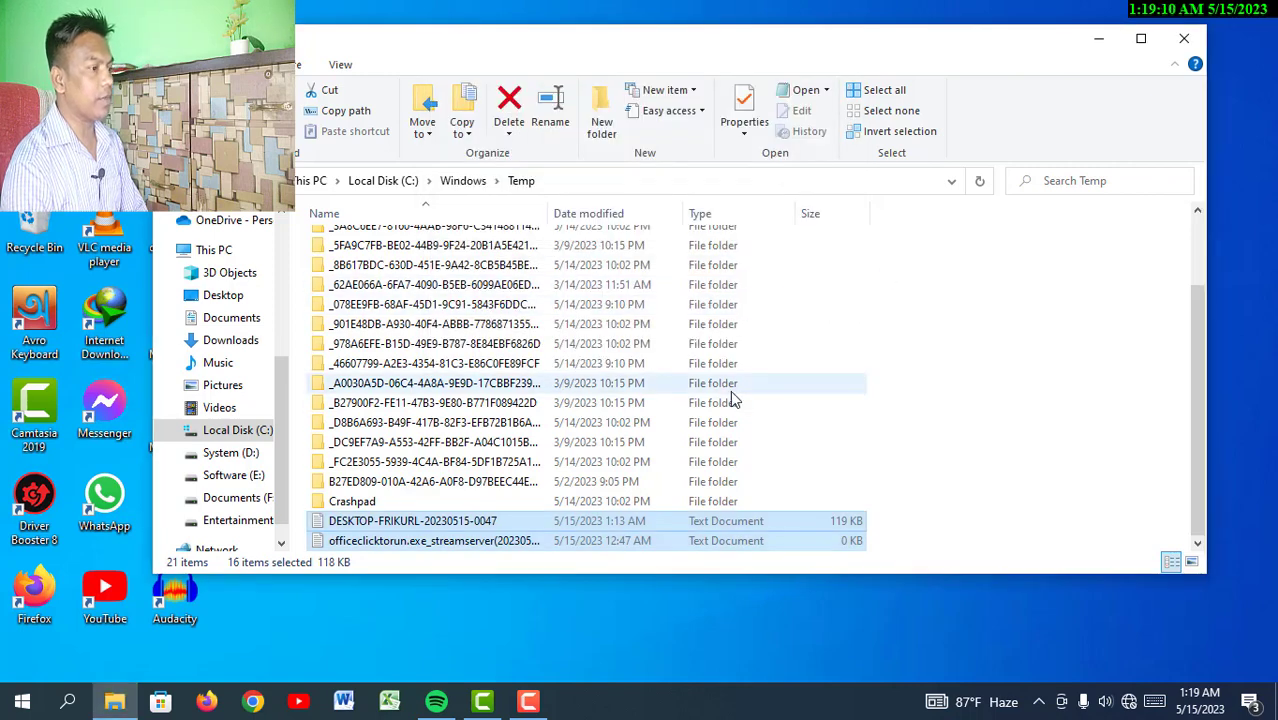
Review the subfolders and files left in the Windows Temp folder and close the folder
{"action": "scroll", "coordinate": [760, 455], "scroll_direction": "up", "scroll_amount": 2}
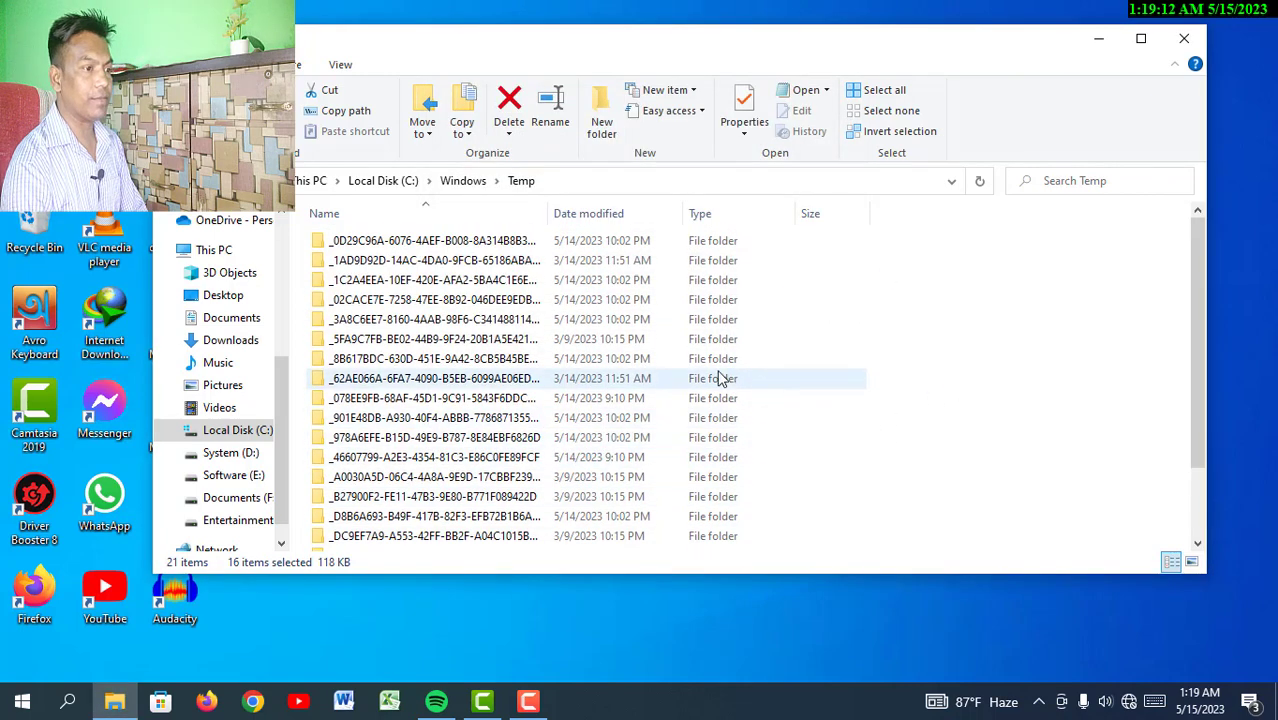
{"action": "scroll", "coordinate": [1200, 290], "scroll_direction": "down", "scroll_amount": 2}
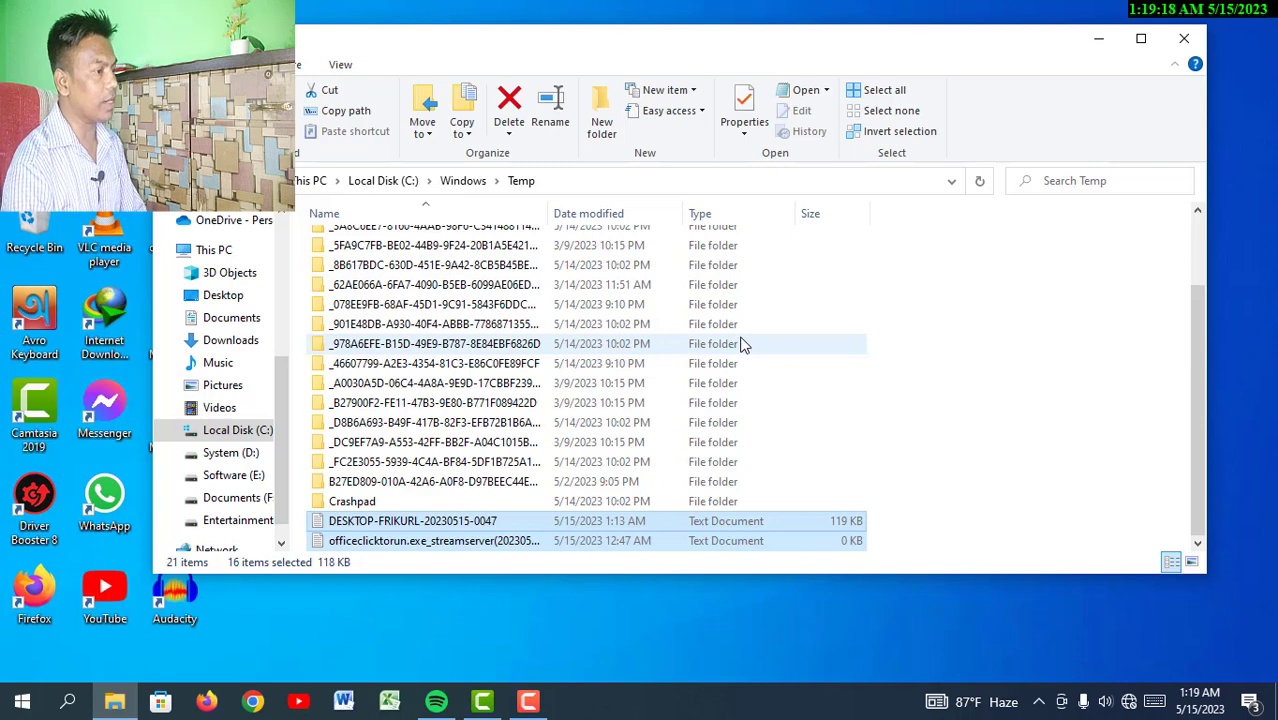
{"action": "scroll", "coordinate": [724, 334], "scroll_direction": "up", "scroll_amount": 2}
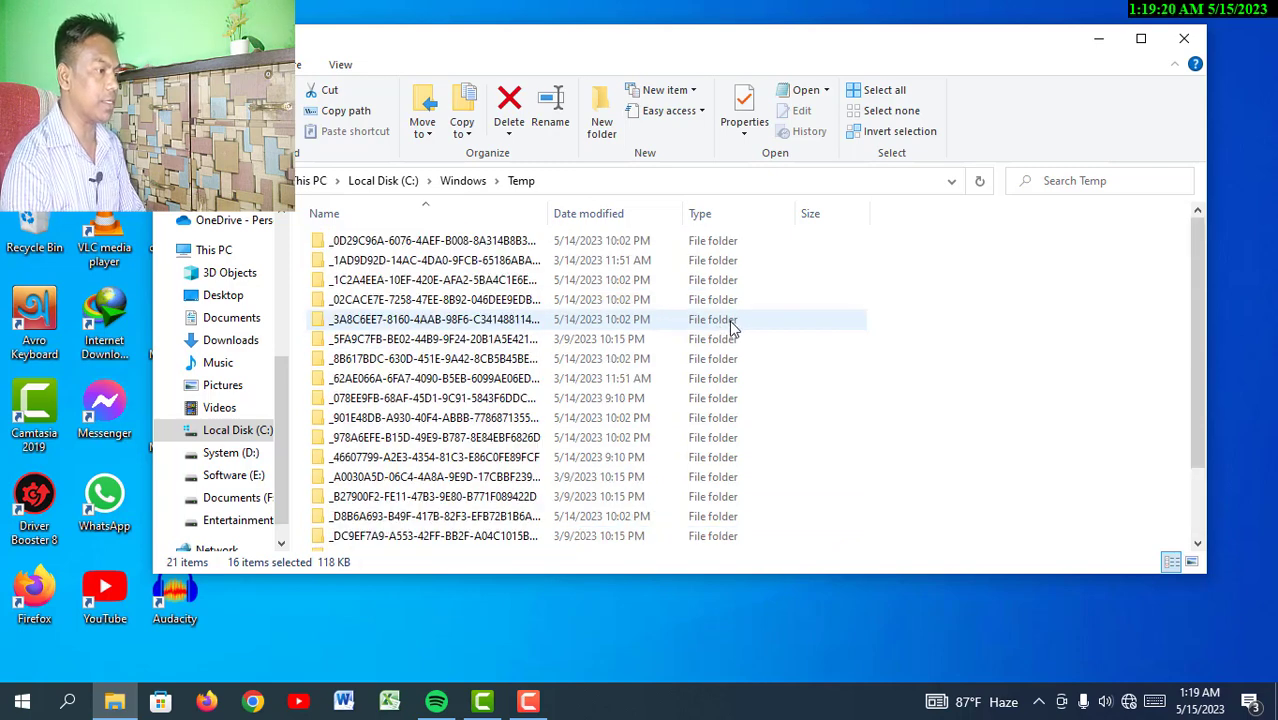
{"action": "scroll", "coordinate": [738, 326], "scroll_direction": "down", "scroll_amount": 2}
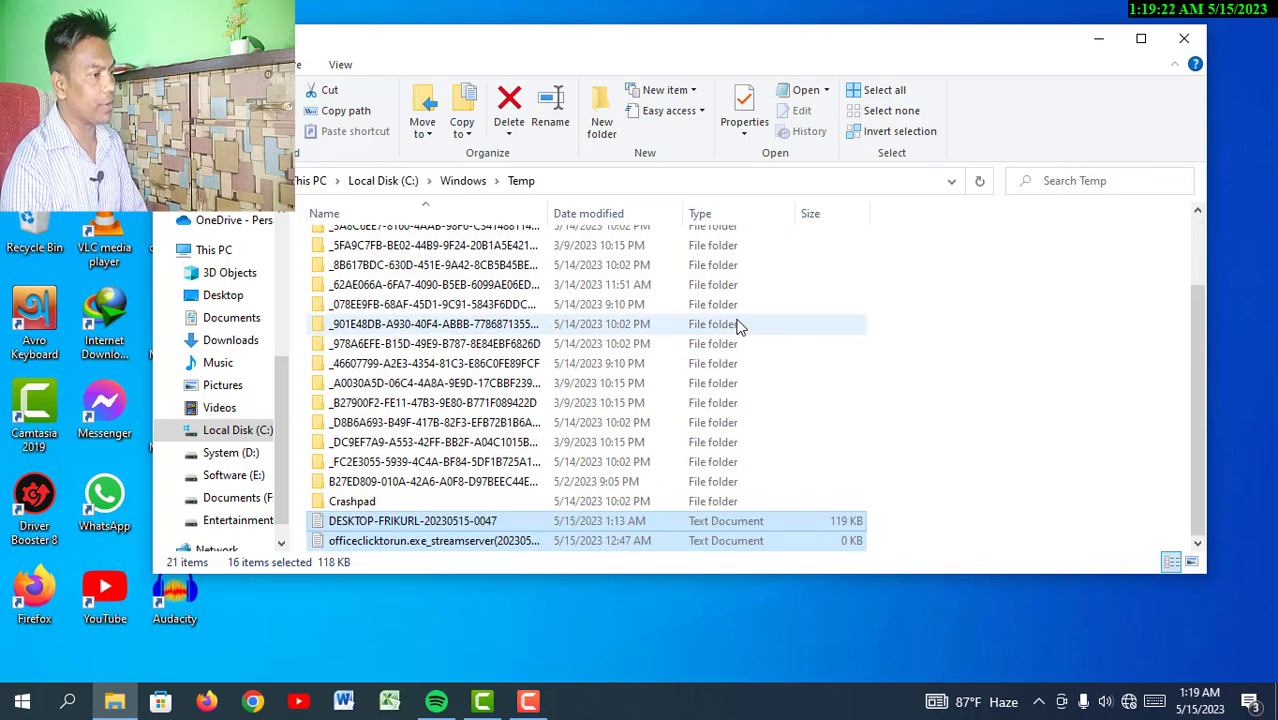
{"action": "scroll", "coordinate": [738, 326], "scroll_direction": "up", "scroll_amount": 2}
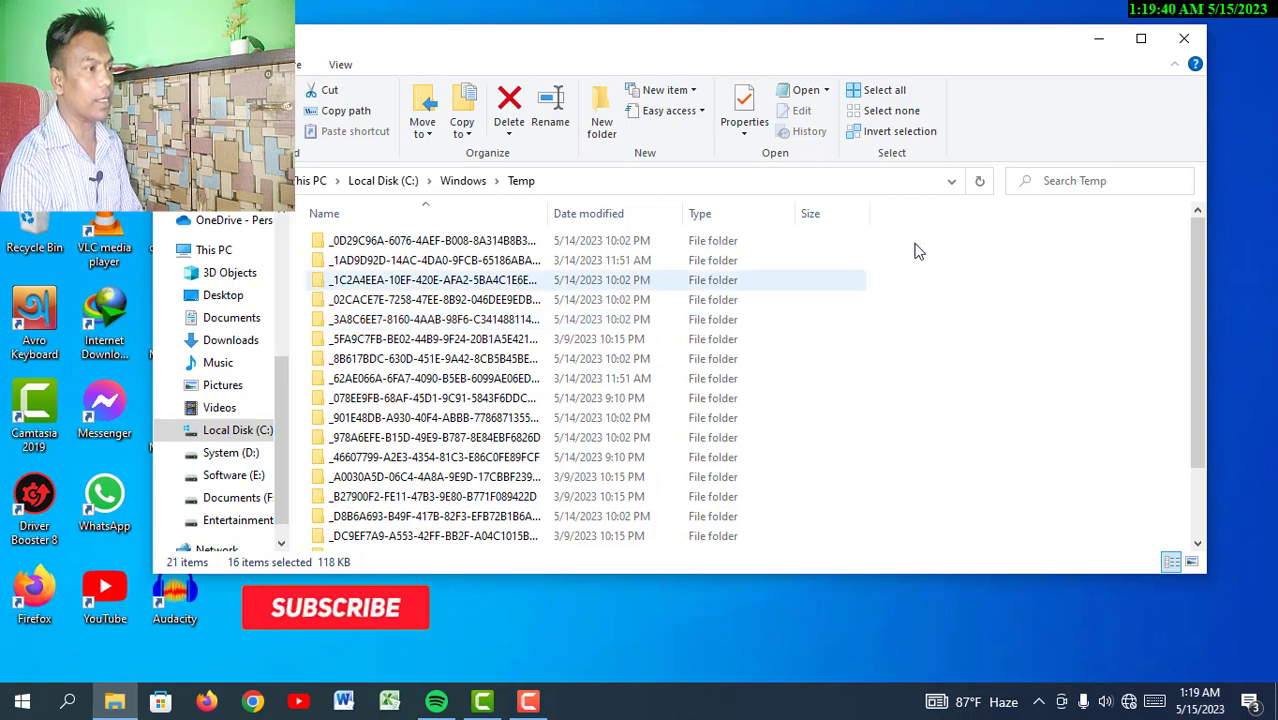
{"action": "left_click", "coordinate": [1184, 38]}
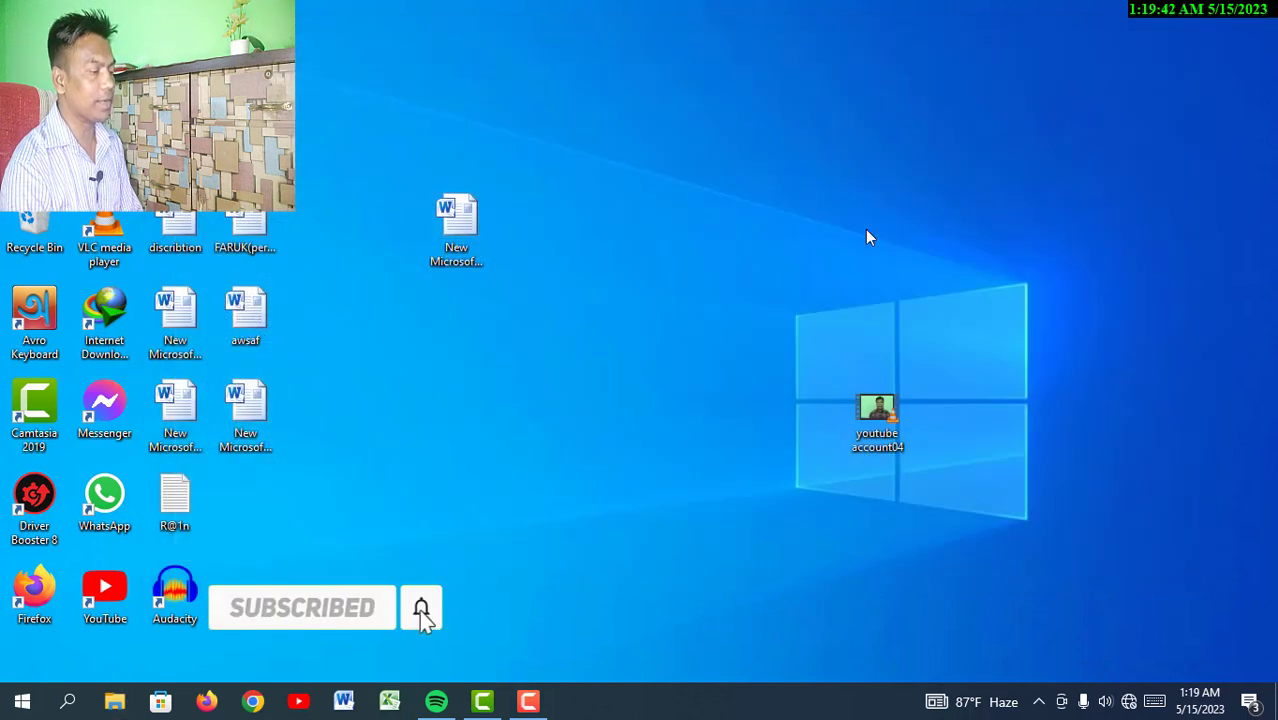